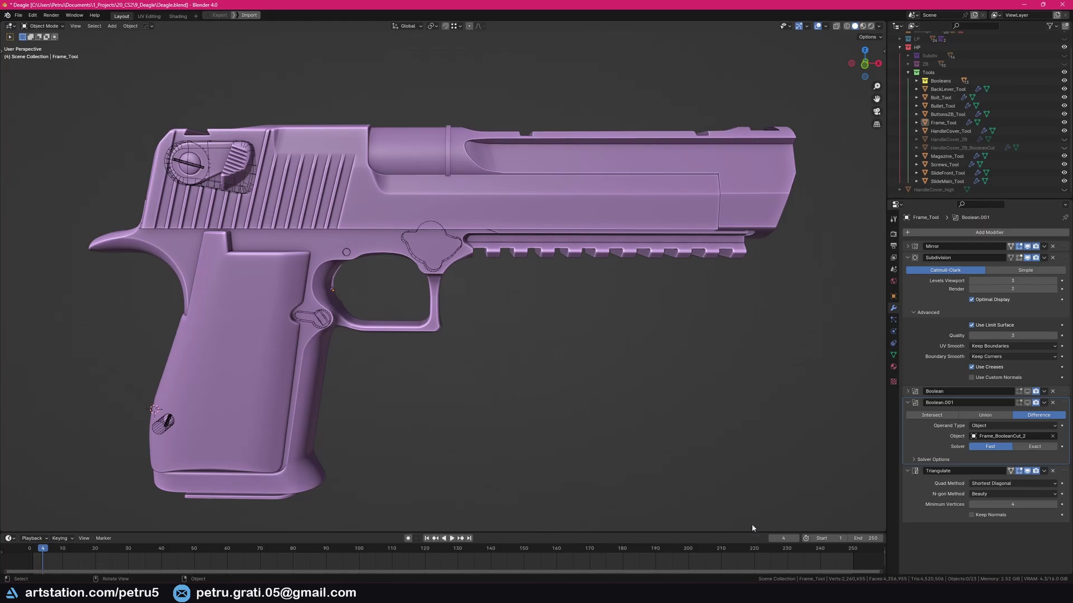
# Step: Open 1 bevelsmoothing.png from the use cases folder in zbrush pres and view it and 2 complicatedbooleans.png
pyautogui.click(255, 592)
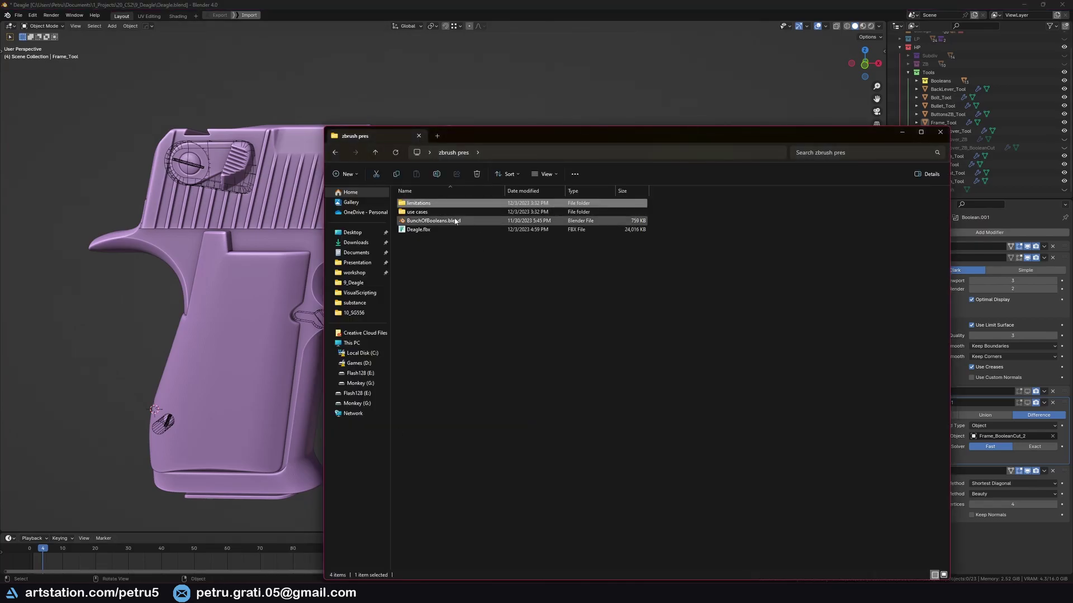
pyautogui.doubleClick(439, 212)
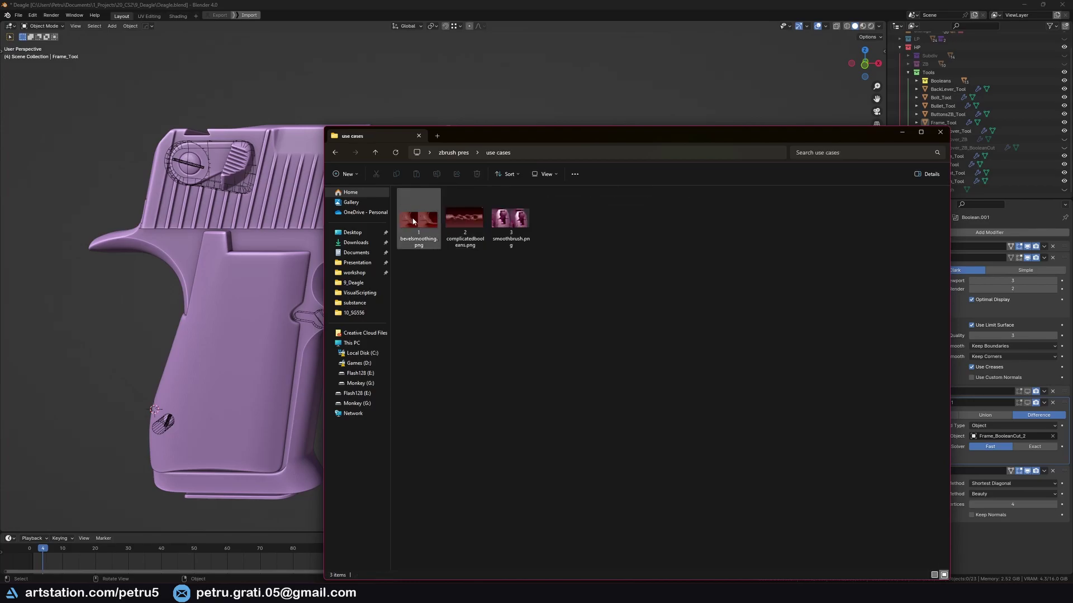
pyautogui.doubleClick(418, 219)
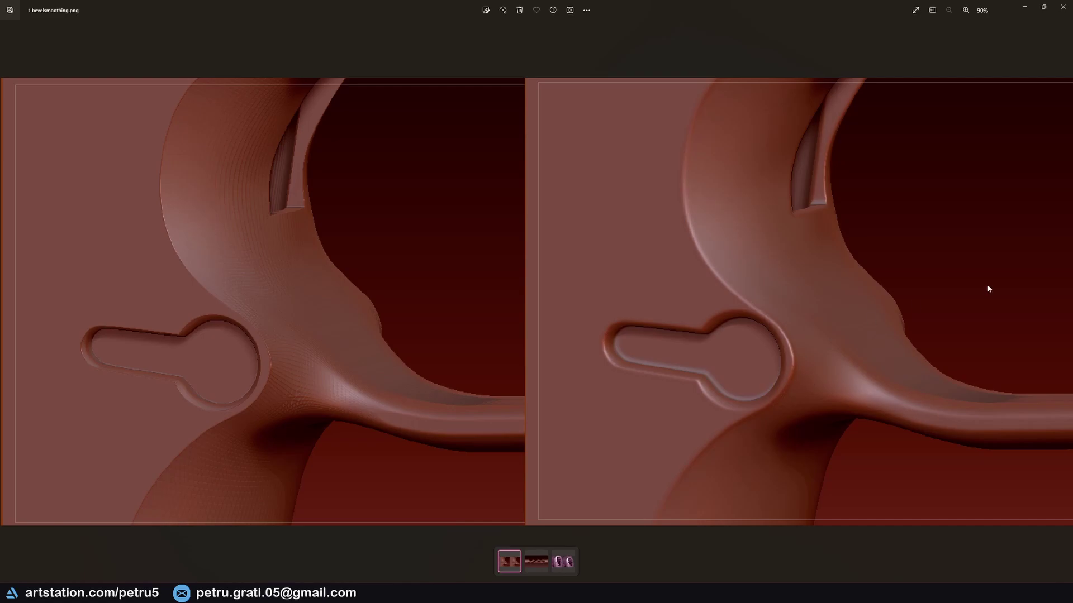
pyautogui.click(1065, 302)
pyautogui.scroll(3, 335, 322)
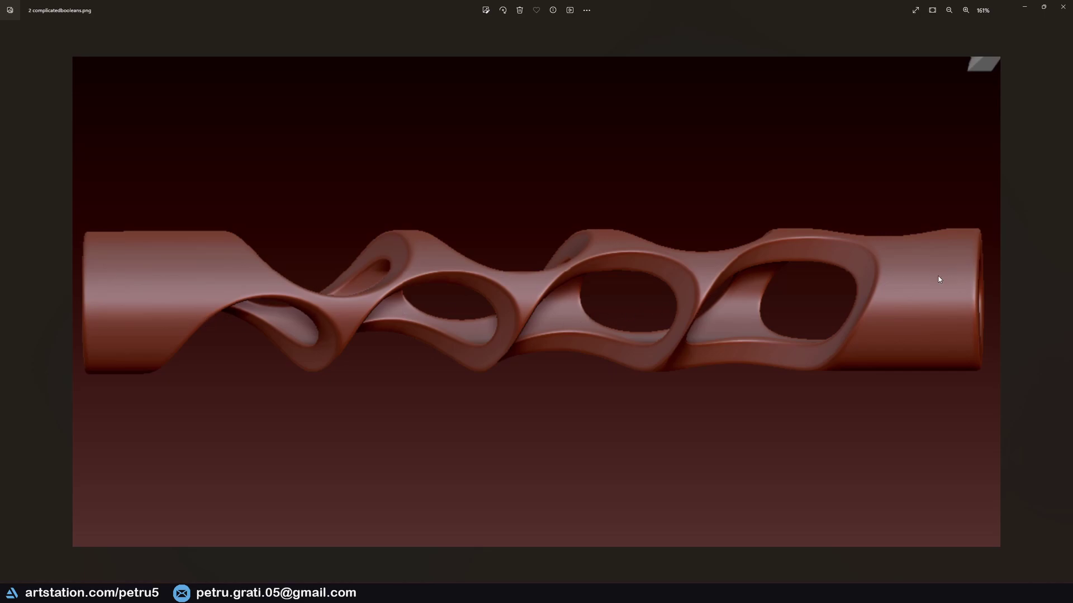
# Step: Examine the marked edges and smoothed corners of the two slide versions in 3 smoothbrush.png, and close the image viewer
pyautogui.moveTo(1072, 294)
pyautogui.click(1070, 295)
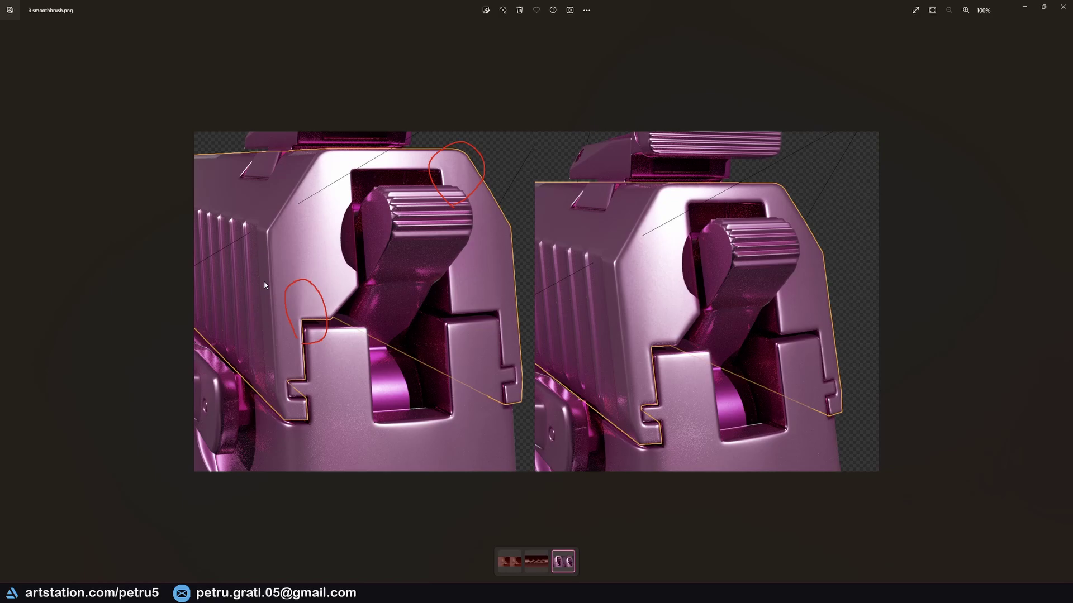
pyautogui.scroll(2, 264, 280)
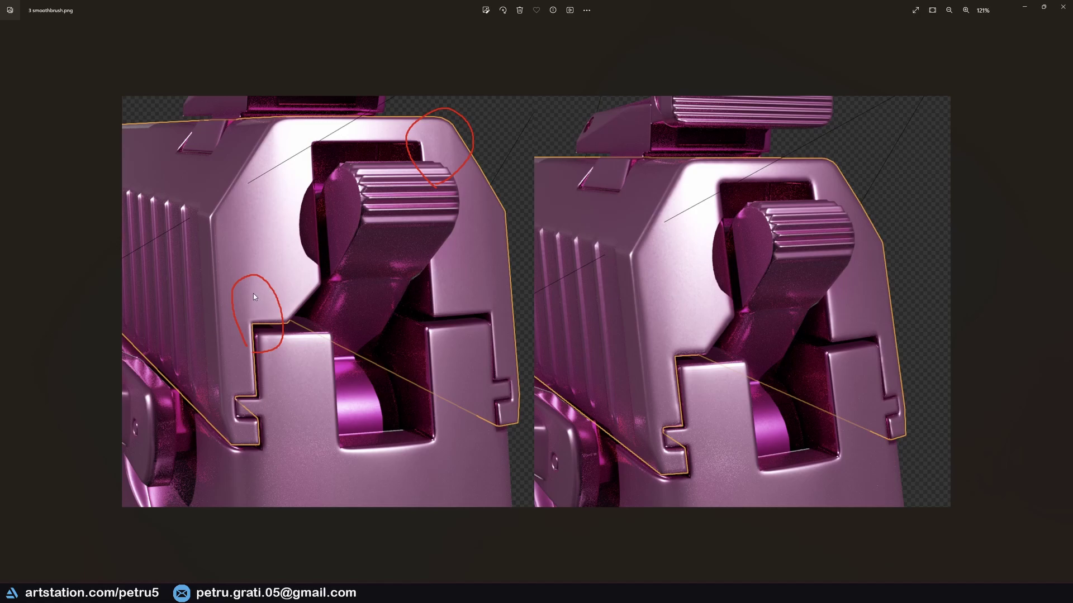
pyautogui.scroll(3, 632, 305)
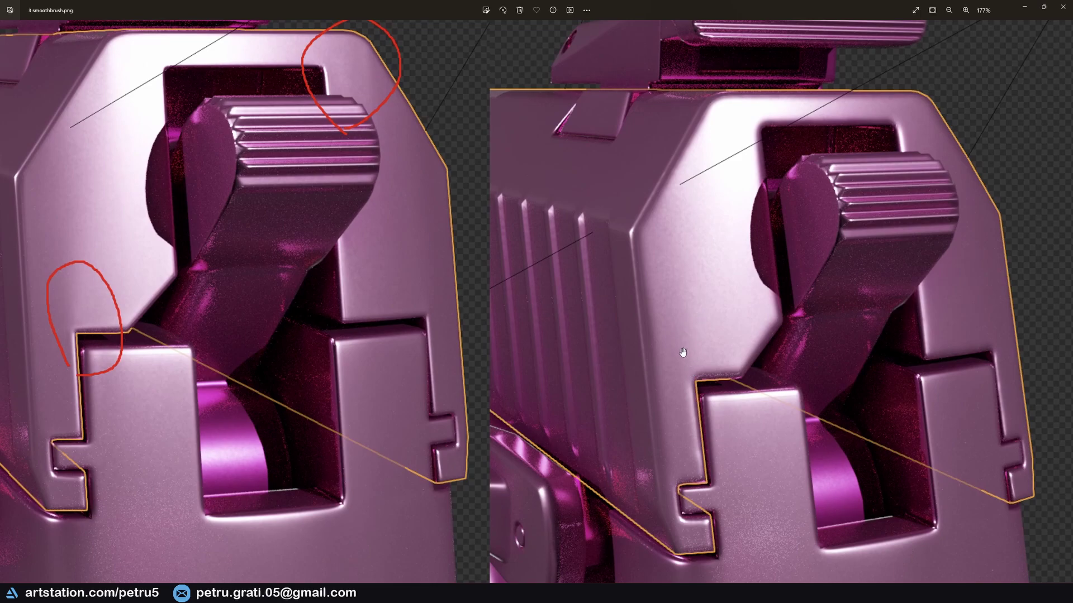
pyautogui.scroll(1, 707, 341)
pyautogui.scroll(1, 708, 341)
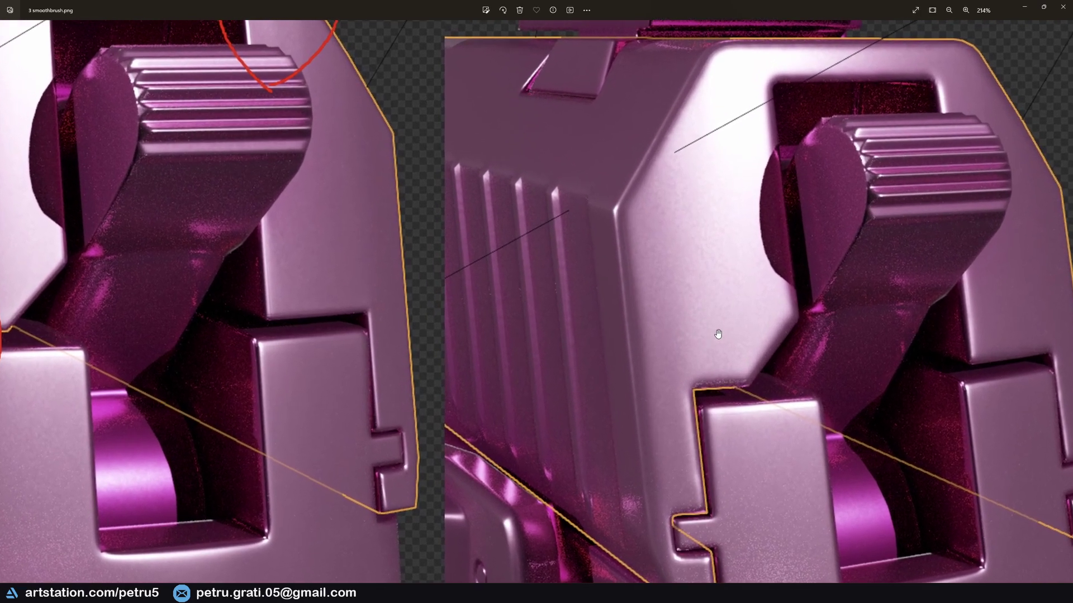
pyautogui.moveTo(713, 333); pyautogui.dragTo(627, 321)
pyautogui.moveTo(682, 238); pyautogui.dragTo(658, 256)
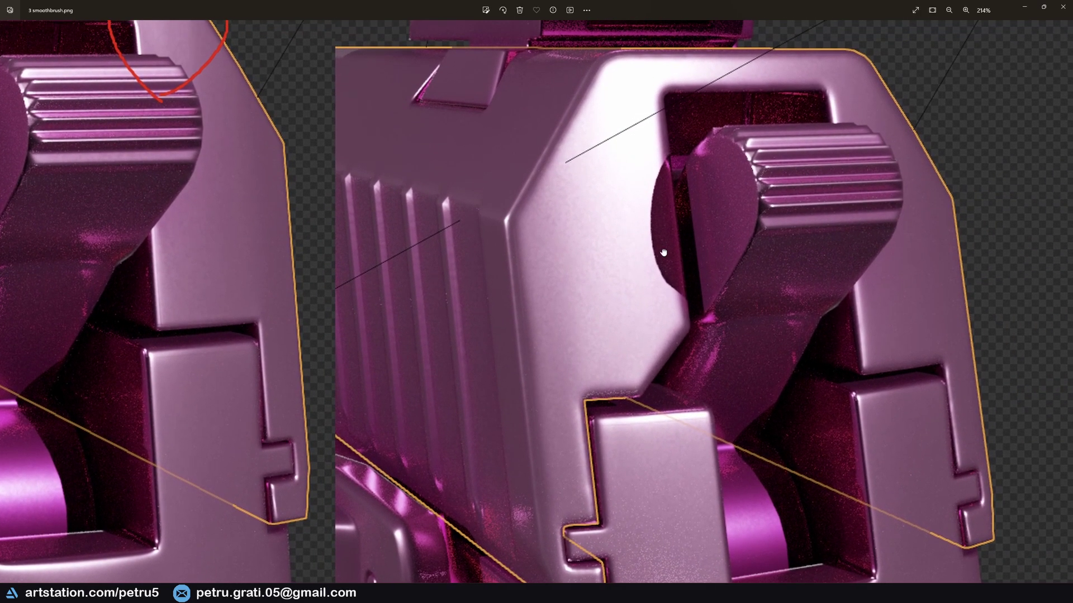
pyautogui.scroll(-7, 659, 256)
pyautogui.click(1065, 7)
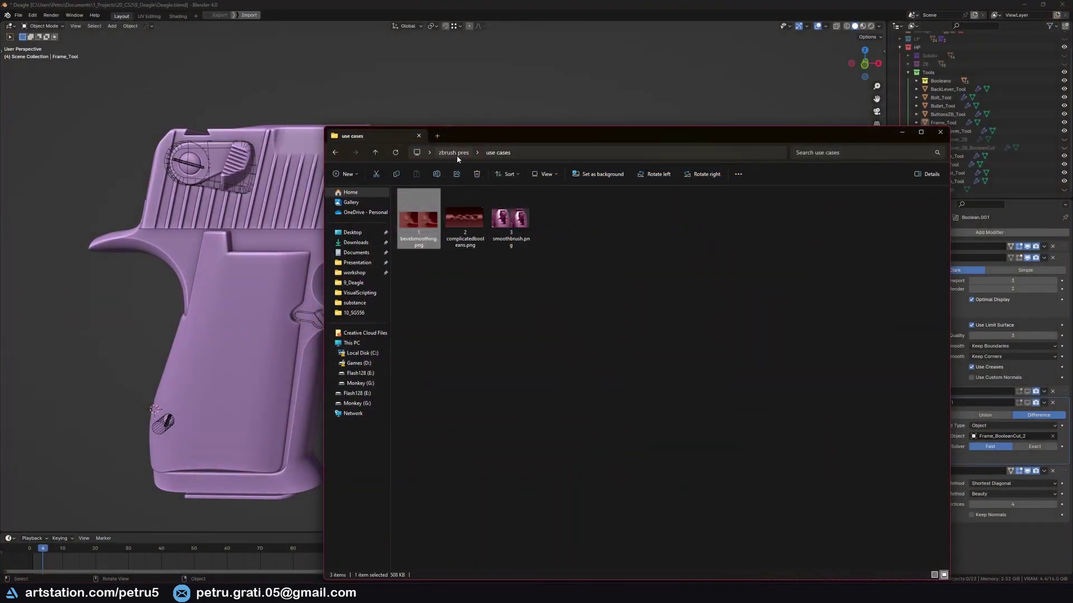
# Step: Open the limitations folder in zbrush pres and view the three n-gon limitation images of the cylinder, ending with the ZBrush one
pyautogui.click(457, 155)
pyautogui.doubleClick(423, 209)
pyautogui.doubleClick(421, 226)
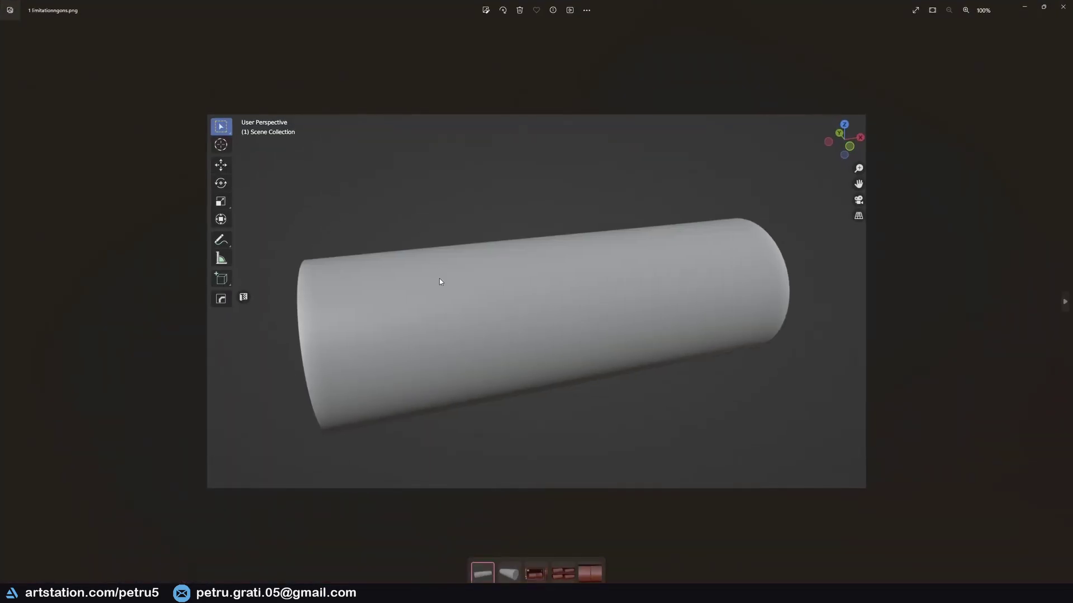
pyautogui.scroll(1, 440, 290)
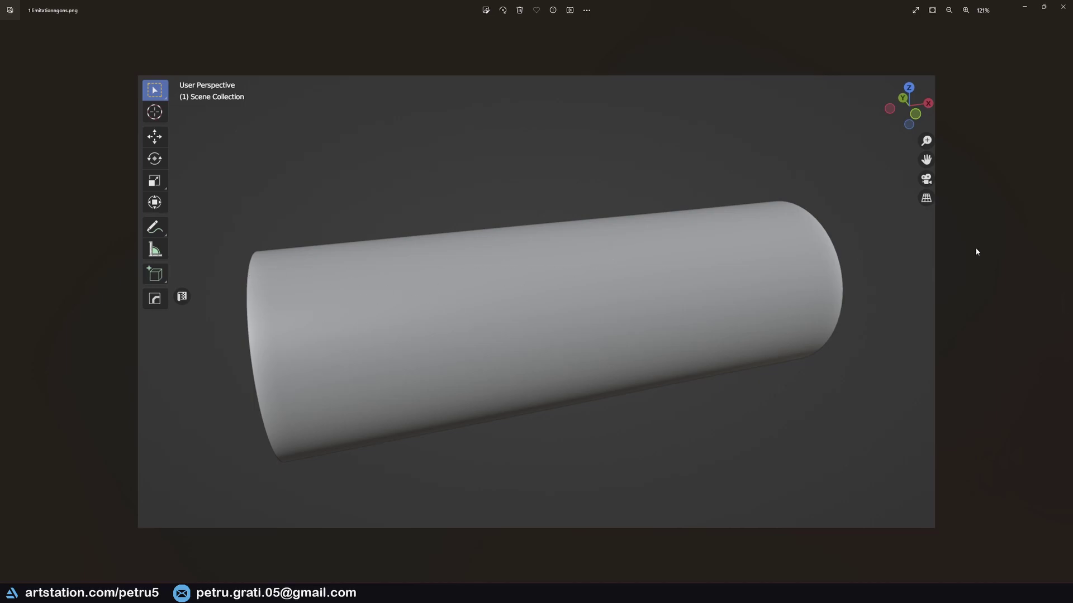
pyautogui.click(1065, 300)
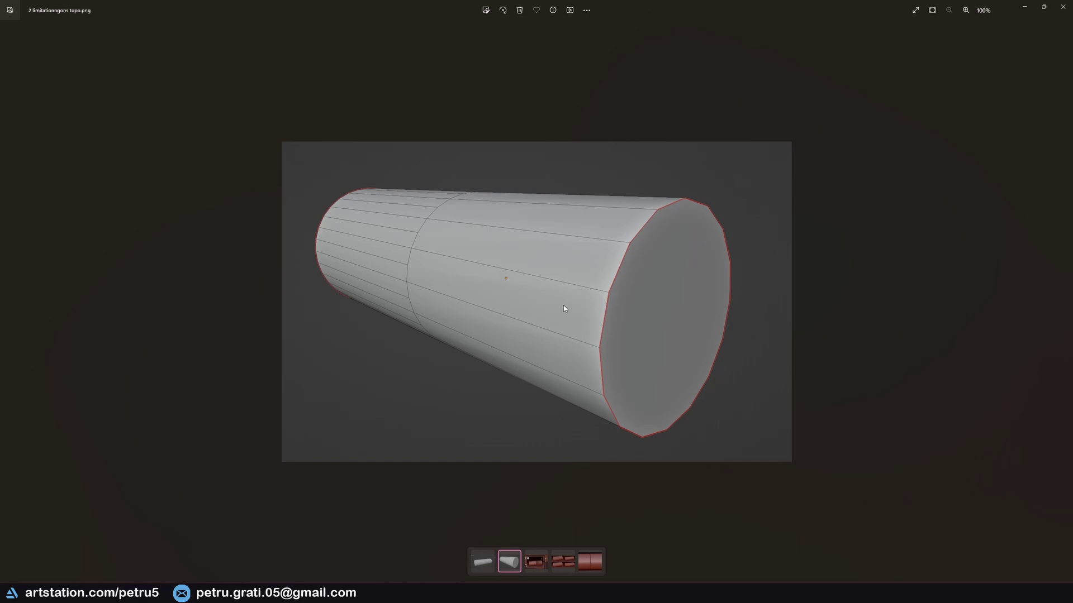
pyautogui.press('Right')
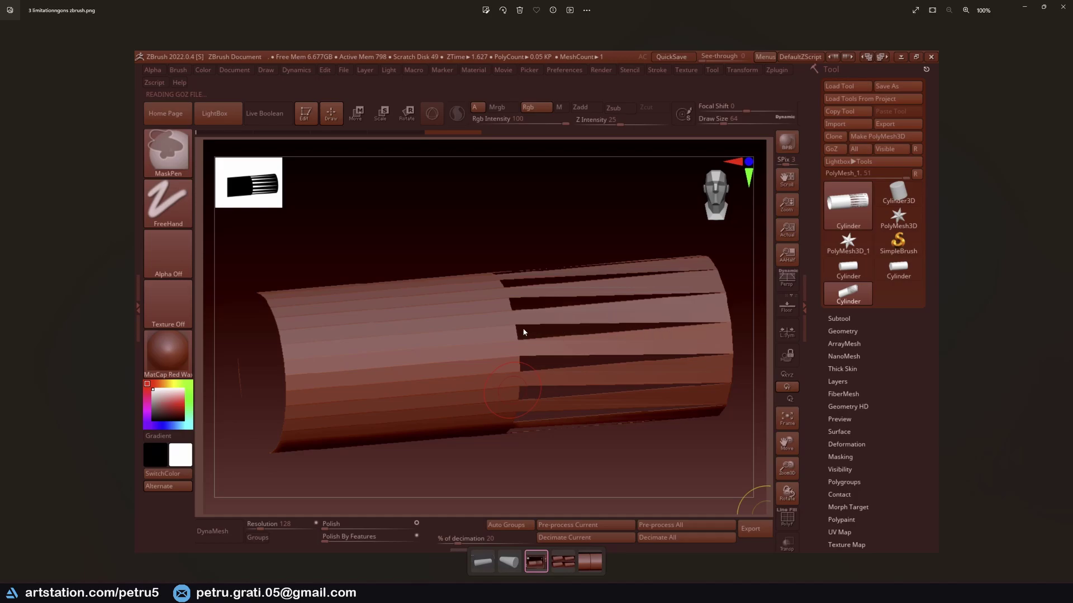
pyautogui.scroll(1, 551, 335)
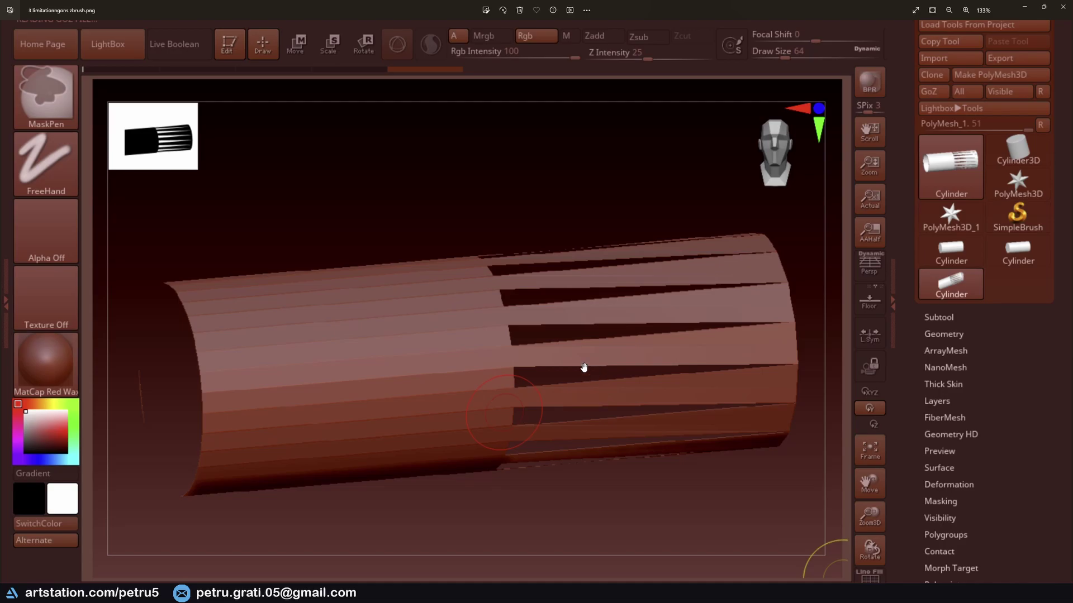
# Step: Compare the faceted and smooth cylinders in 4 limitationcurvature.png, examining their surfaces and edges up close
pyautogui.press('Right')
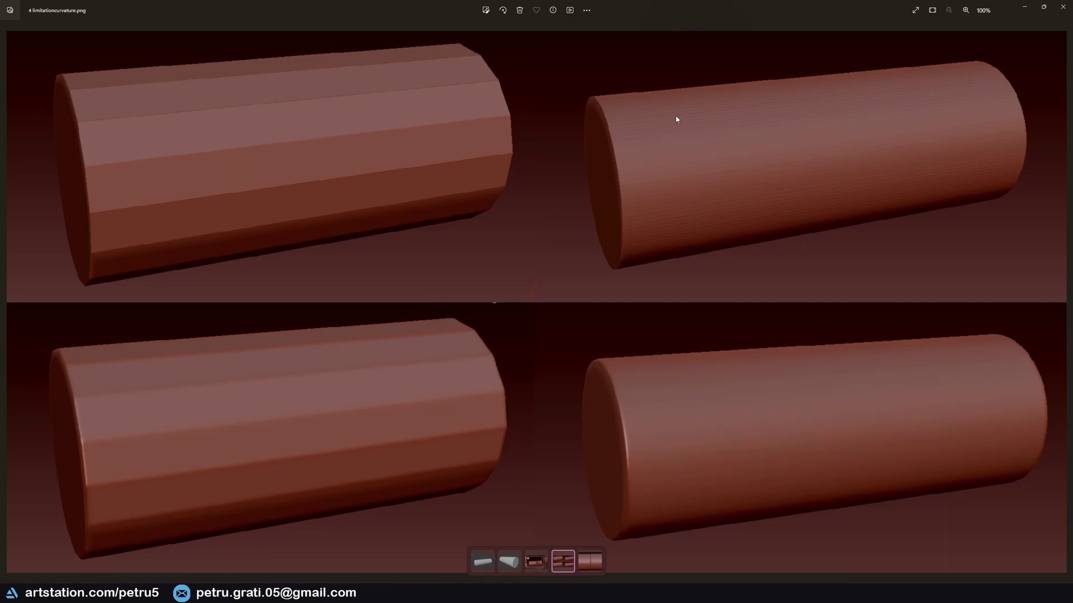
pyautogui.scroll(2, 156, 152)
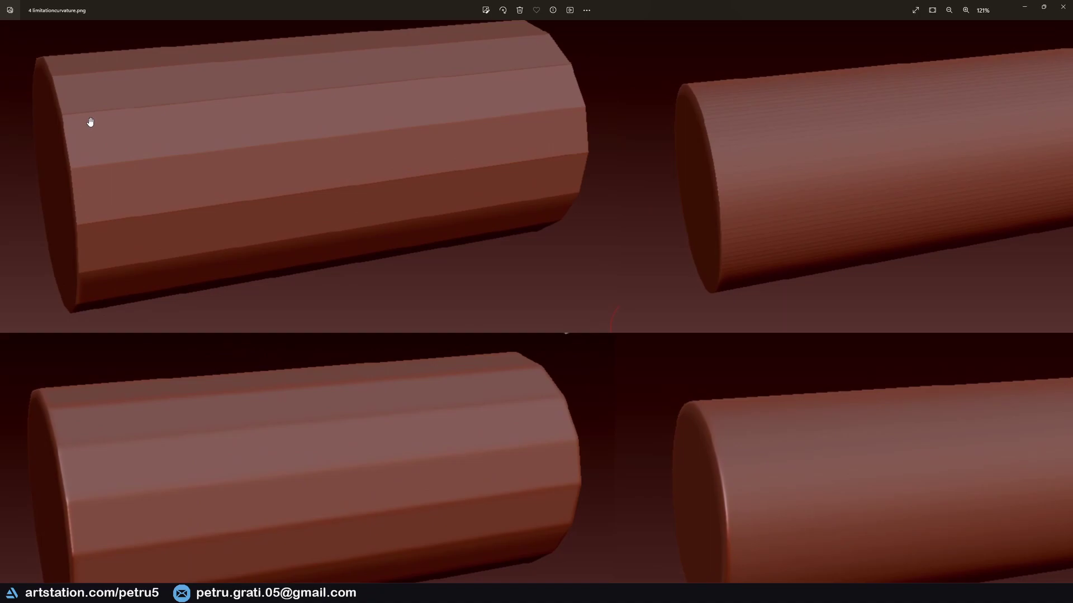
pyautogui.moveTo(205, 346); pyautogui.dragTo(295, 246)
pyautogui.scroll(3, 115, 445)
pyautogui.moveTo(116, 445); pyautogui.dragTo(209, 343)
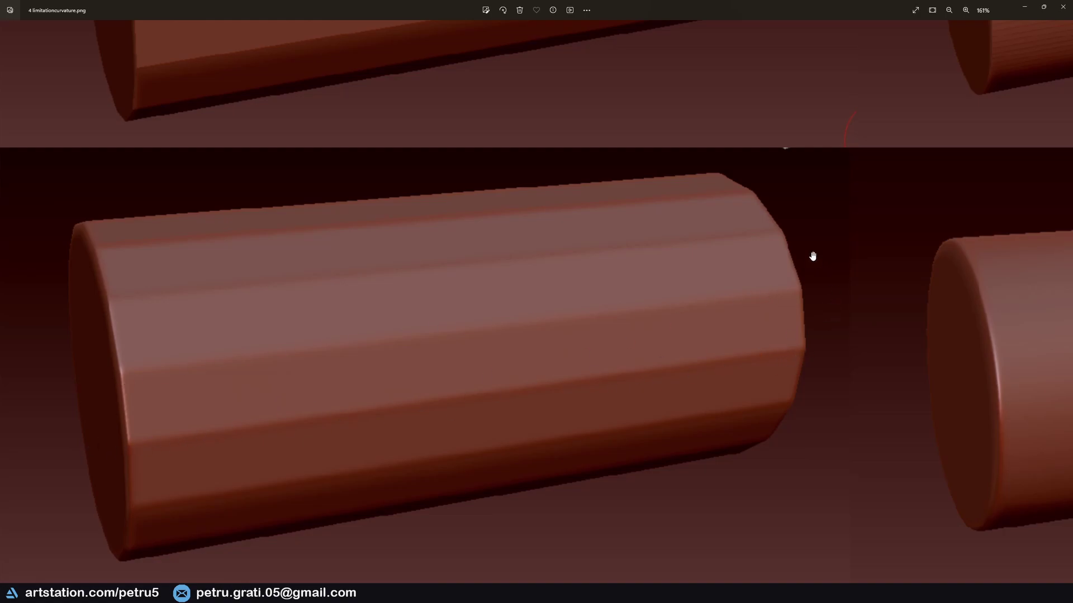
pyautogui.moveTo(739, 359); pyautogui.dragTo(233, 559)
pyautogui.moveTo(453, 215); pyautogui.dragTo(460, 324)
pyautogui.scroll(2, 460, 324)
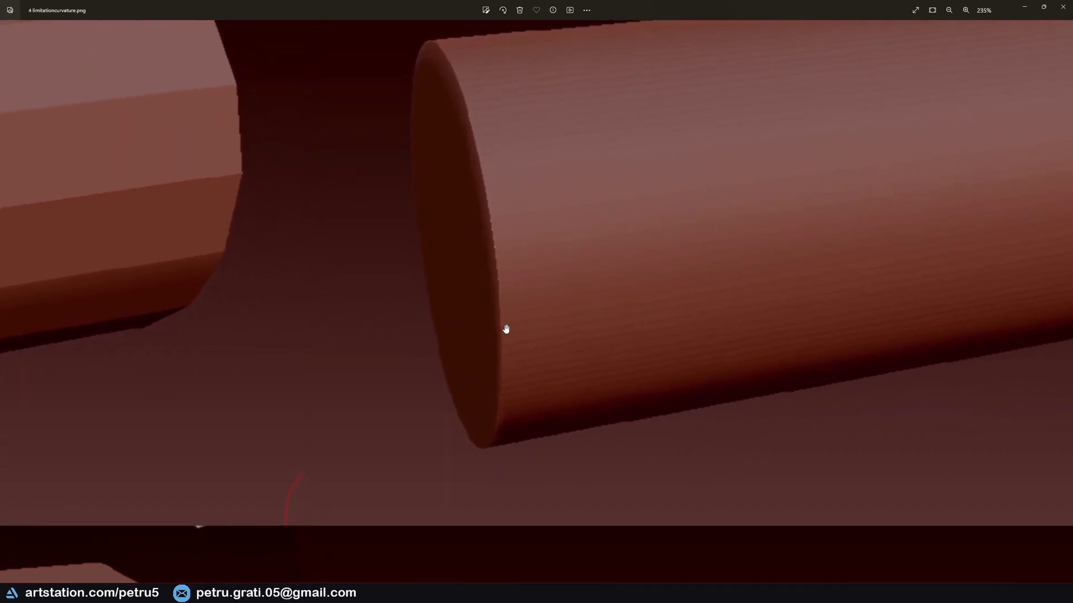
pyautogui.scroll(-4, 565, 446)
pyautogui.scroll(3, 630, 412)
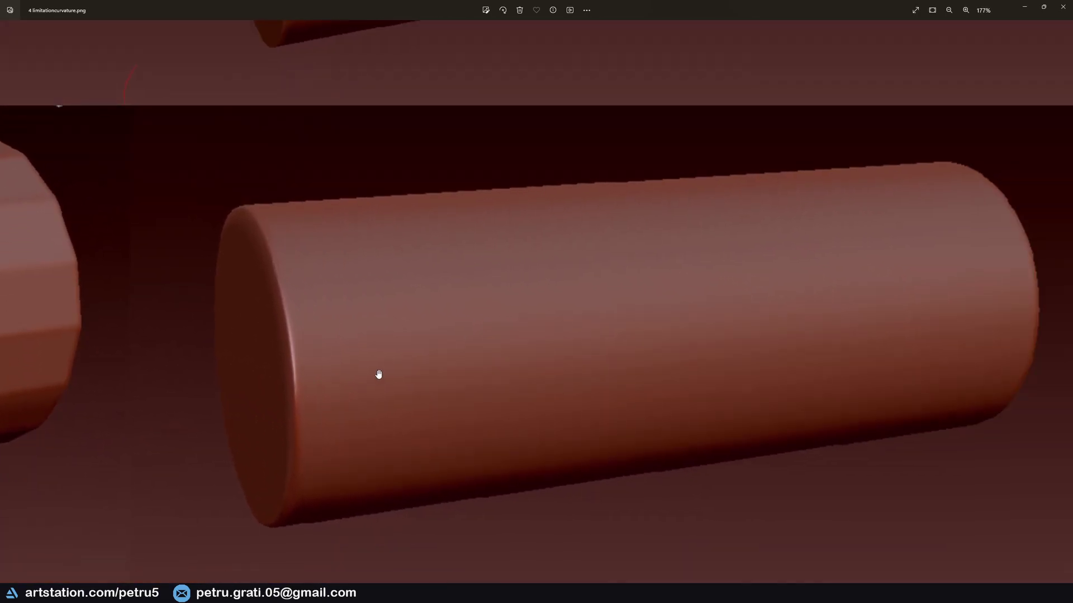
pyautogui.scroll(-5, 369, 391)
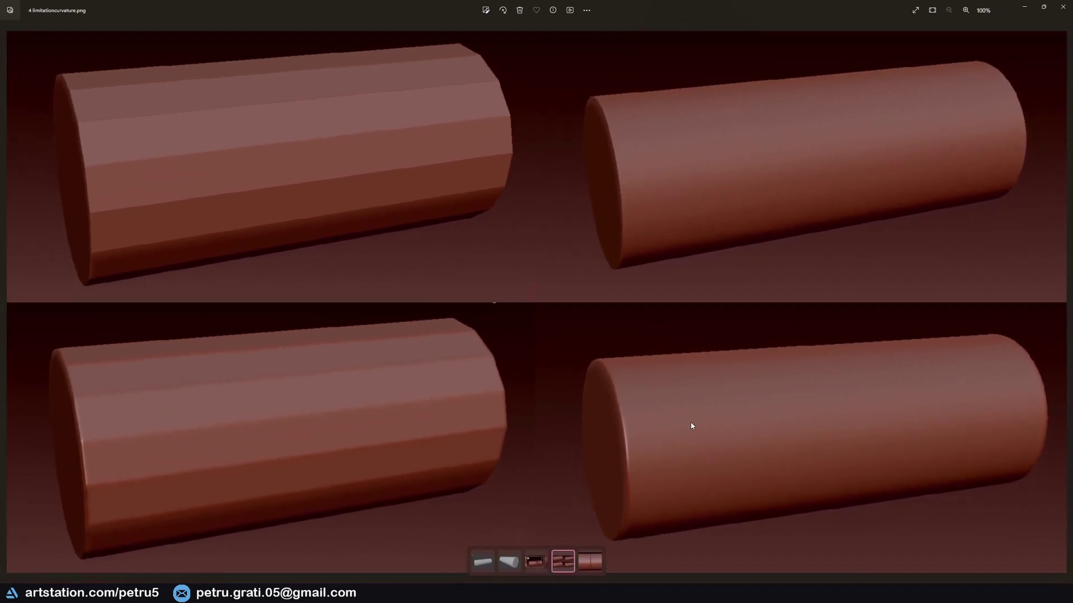
# Step: Examine the narrow groove in 5 limitationlittledetails.png up close and switch back to Blender
pyautogui.click(1066, 302)
pyautogui.scroll(4, 522, 299)
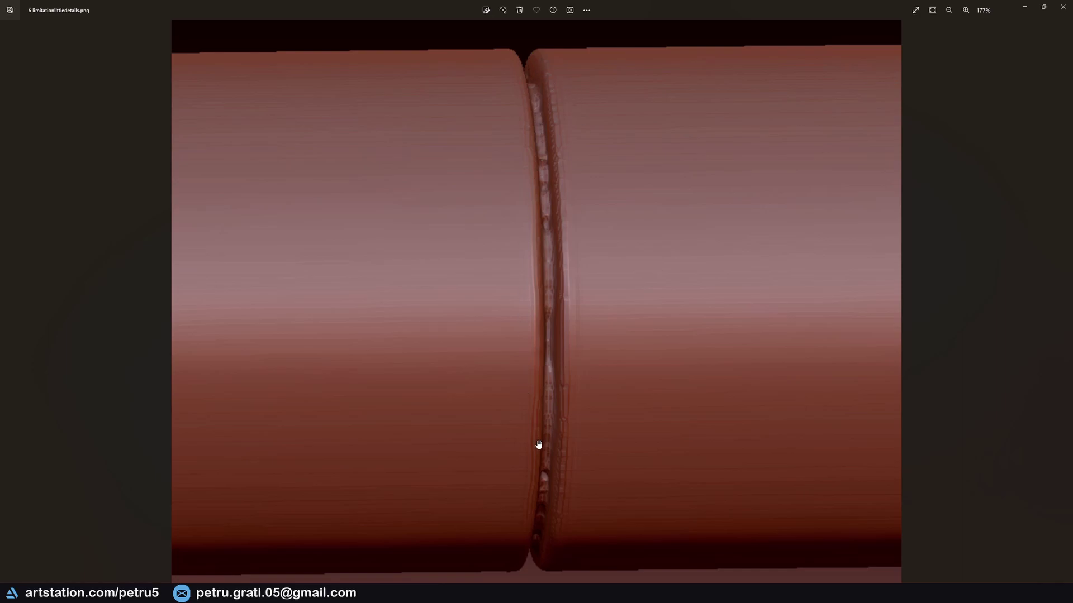
pyautogui.moveTo(364, 593)
pyautogui.click(302, 553)
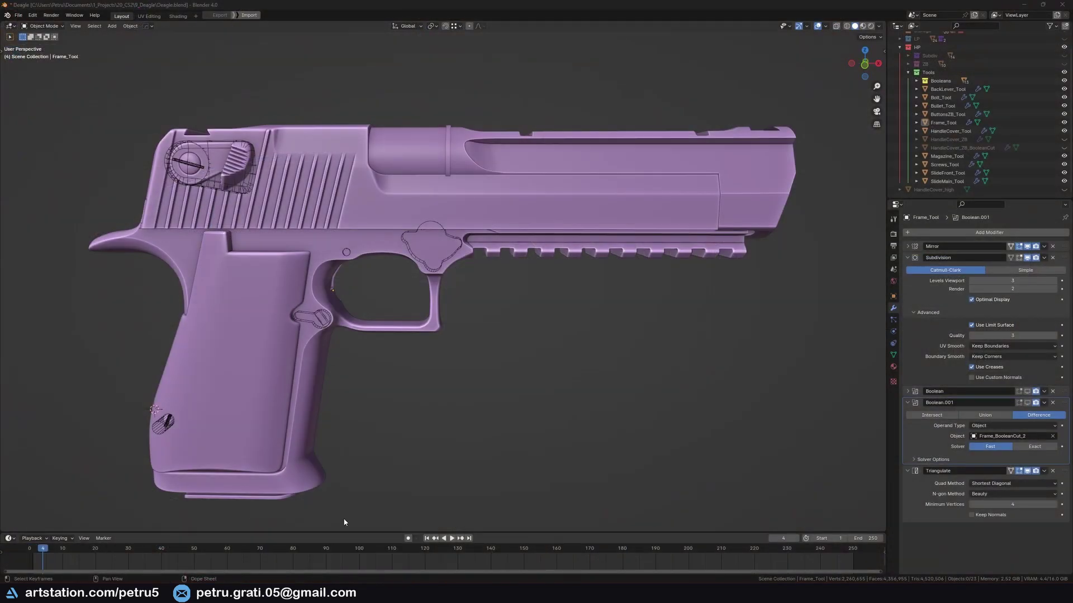
# Step: Inspect the raised ring around the barrel and the boolean cutter on the front of the slide
pyautogui.scroll(6, 455, 379)
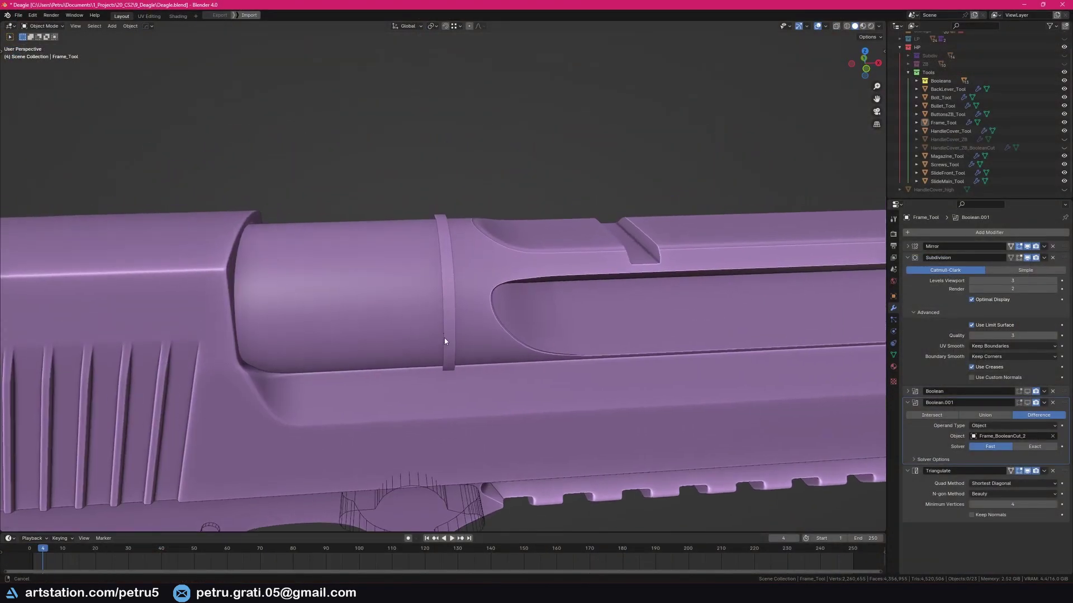
pyautogui.scroll(-3, 403, 380)
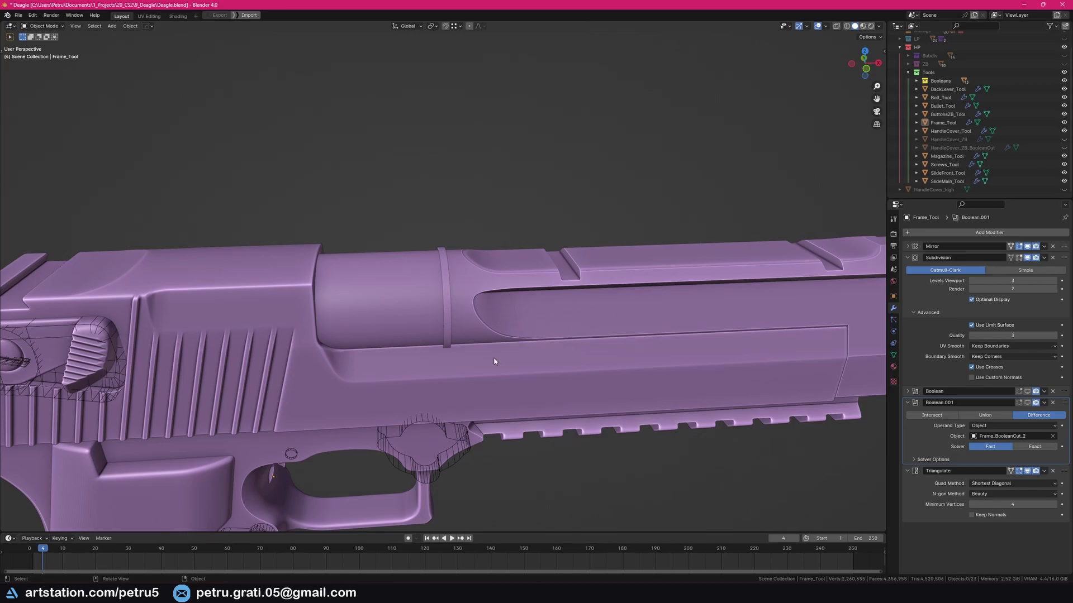
pyautogui.scroll(5, 493, 364)
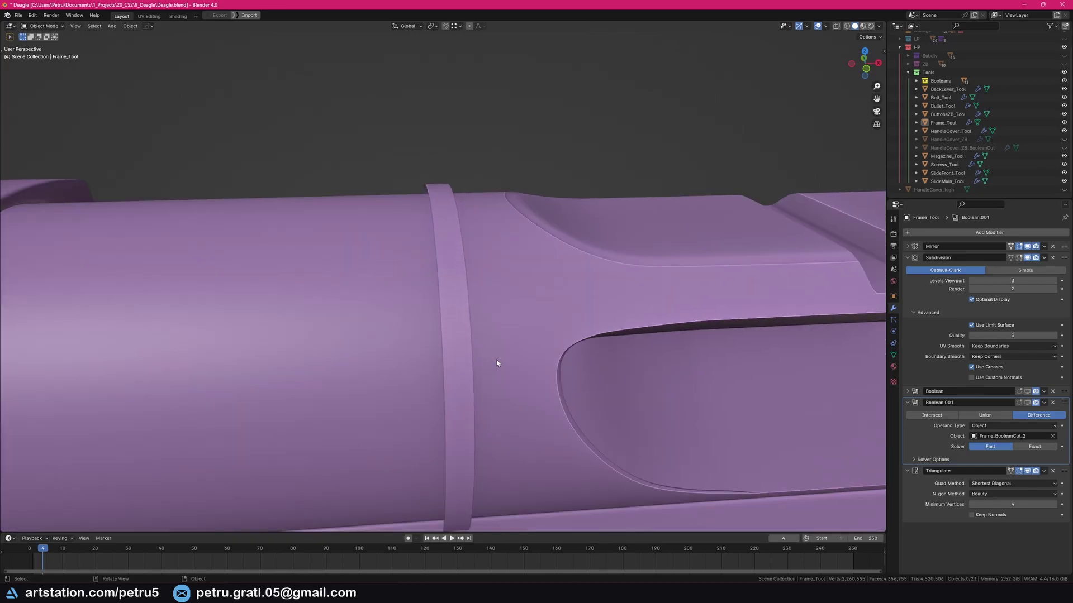
pyautogui.click(447, 295)
pyautogui.moveTo(446, 304); pyautogui.dragTo(462, 335, button='middle')
pyautogui.scroll(-2, 478, 208)
pyautogui.click(477, 208)
pyautogui.scroll(-7, 478, 433)
pyautogui.moveTo(477, 434); pyautogui.dragTo(450, 363, button='middle')
pyautogui.keyDown('shift'); pyautogui.moveTo(437, 409); pyautogui.dragTo(429, 395, button='middle'); pyautogui.keyUp('shift')
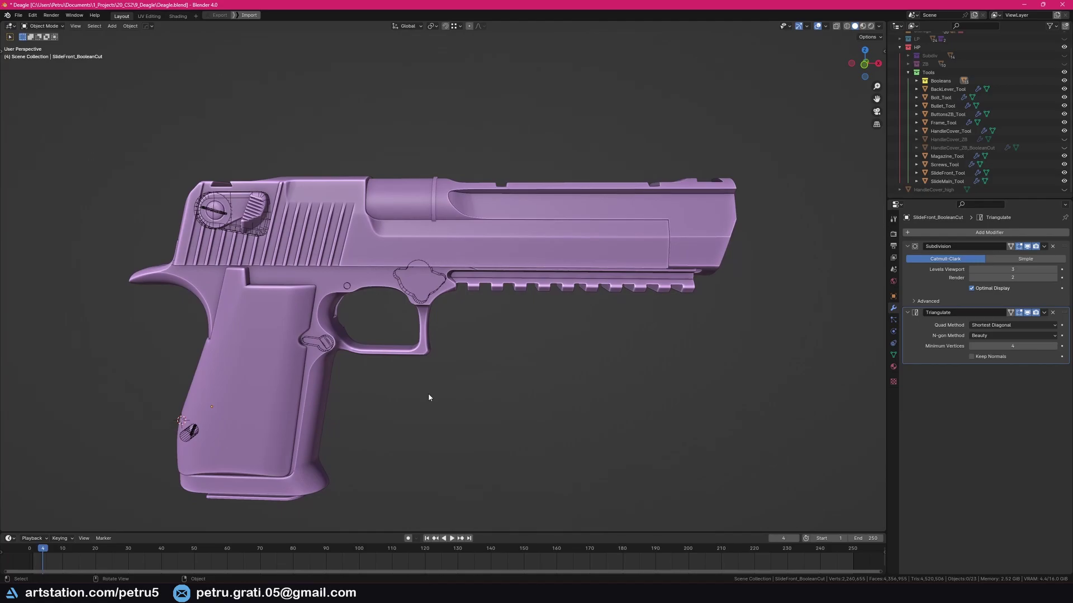
# Step: Select the frame's boolean cutter objects around the trigger guard together with Frame_Tool
pyautogui.scroll(5, 429, 395)
pyautogui.scroll(-5, 428, 395)
pyautogui.scroll(5, 428, 395)
pyautogui.moveTo(411, 378); pyautogui.dragTo(362, 326)
pyautogui.click(405, 305)
pyautogui.click(405, 306)
pyautogui.click(405, 305)
pyautogui.click(406, 305)
pyautogui.click(405, 305)
pyautogui.keyDown('shift'); pyautogui.click(411, 320); pyautogui.keyUp('shift')
pyautogui.keyDown('shift'); pyautogui.click(408, 372); pyautogui.keyUp('shift')
pyautogui.scroll(-1, 432, 401)
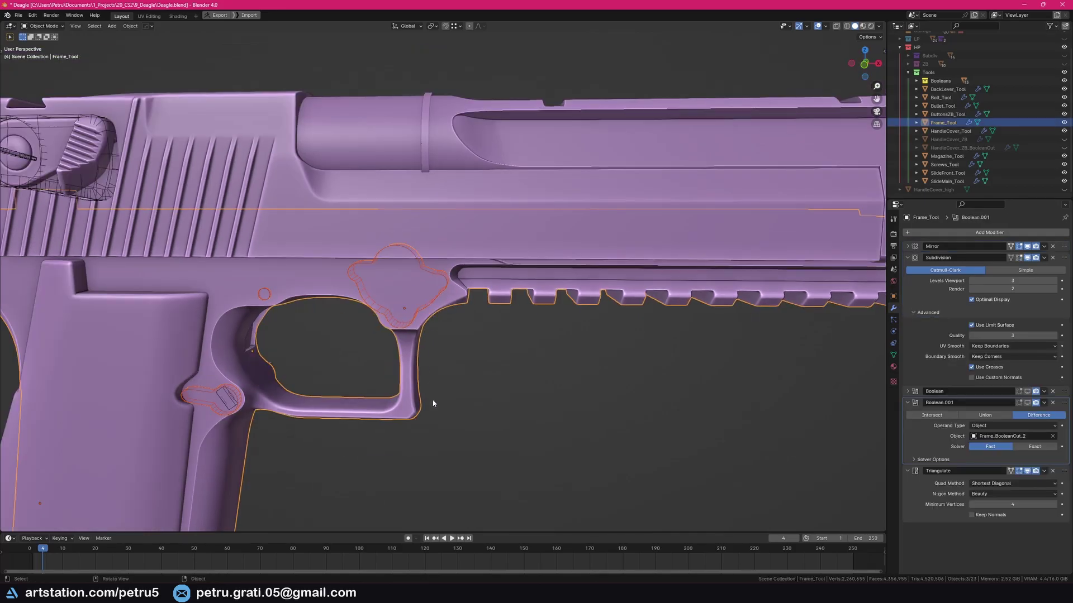
# Step: Examine the frame and its boolean cutters in X-ray display, restore solid display and deselect everything
pyautogui.keyDown('shift'); pyautogui.moveTo(433, 401); pyautogui.dragTo(483, 425, button='middle'); pyautogui.keyUp('shift')
pyautogui.scroll(2, 487, 426)
pyautogui.hotkey('alt', 'z')
pyautogui.scroll(-5, 438, 420)
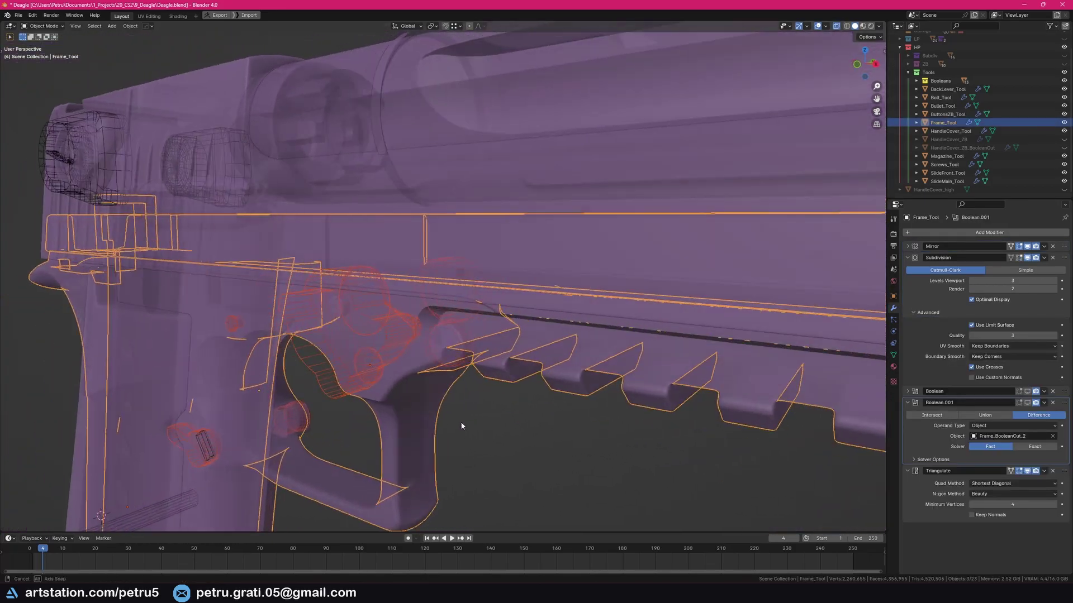
pyautogui.scroll(6, 411, 421)
pyautogui.hotkey('alt', 'z')
pyautogui.scroll(-4, 425, 411)
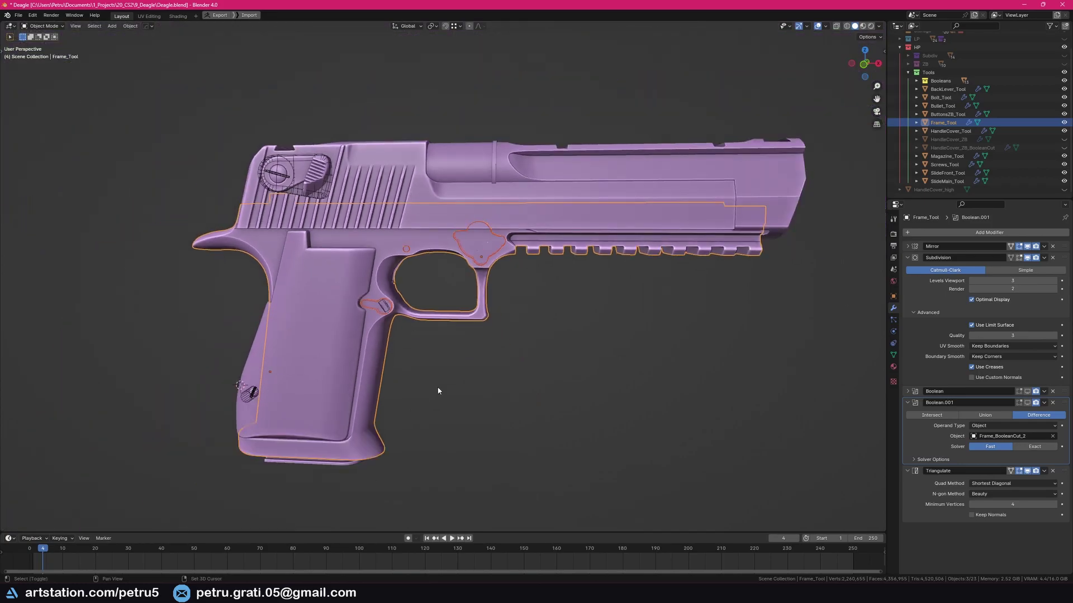
pyautogui.click(443, 416)
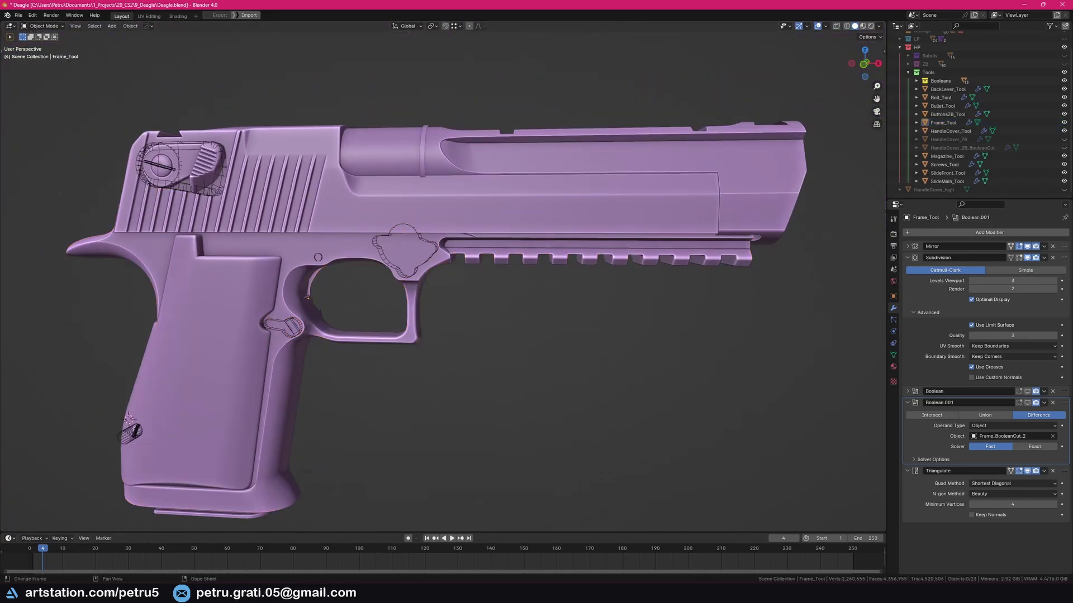
# Step: Switch to ZBrush and enlarge the empty document so that it fills the workspace
pyautogui.click(198, 592)
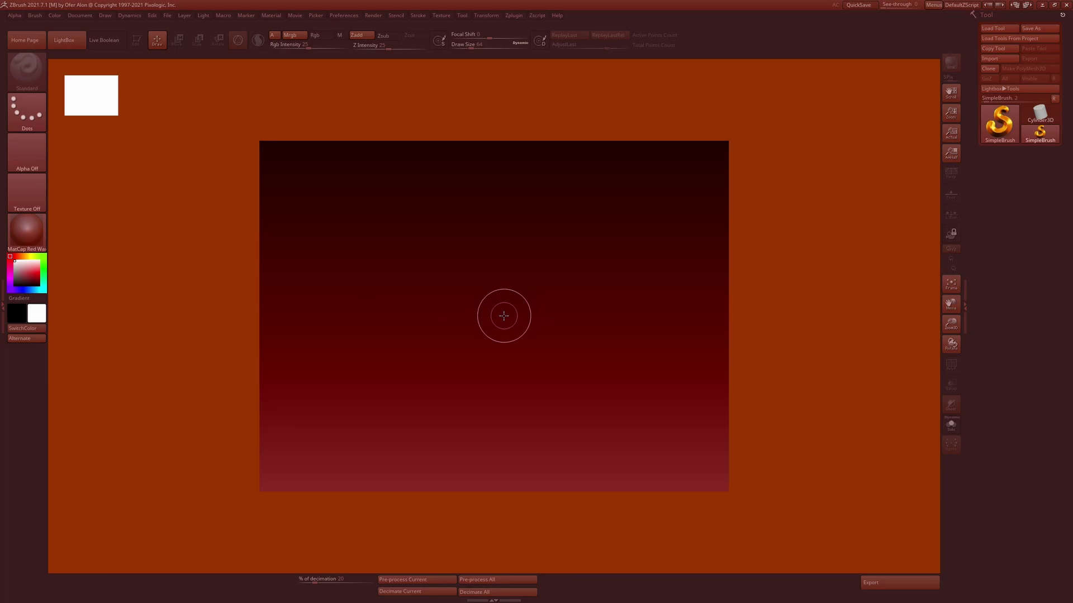
pyautogui.scroll(6, 504, 316)
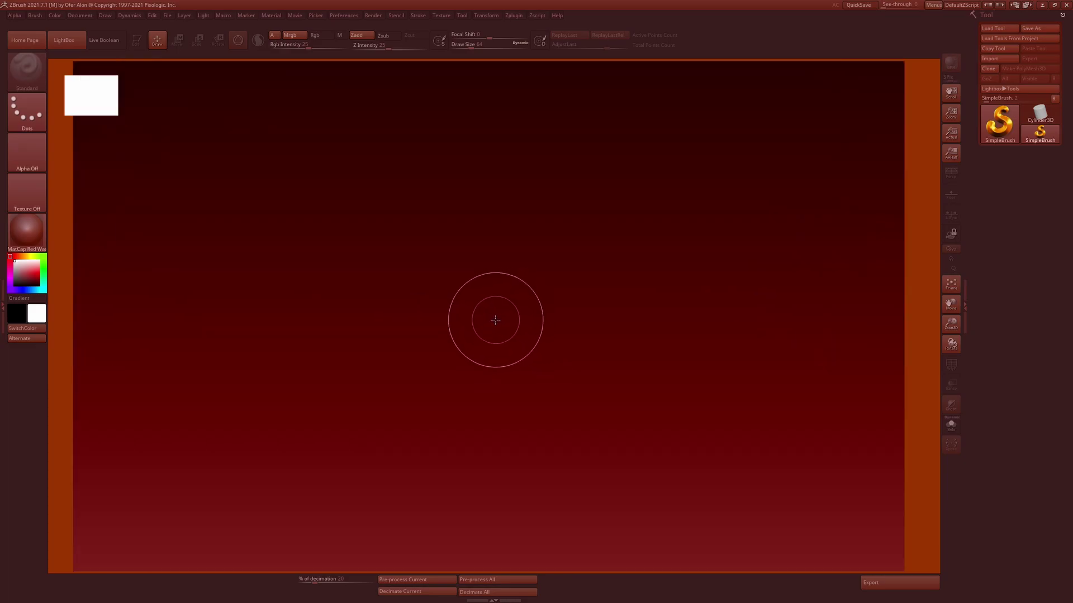
pyautogui.scroll(1, 495, 320)
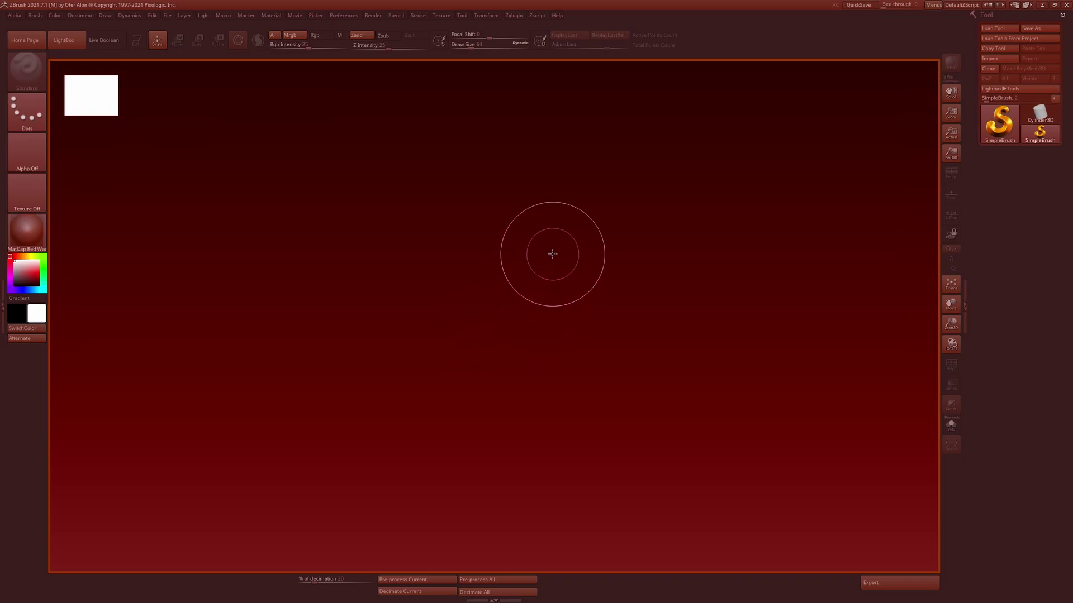
pyautogui.click(88, 17)
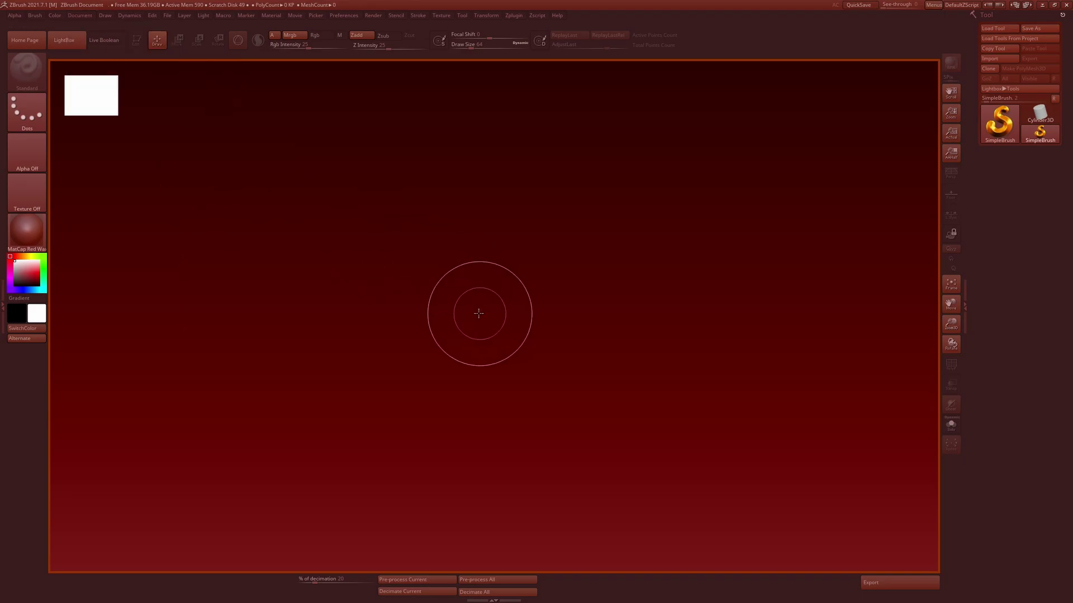
pyautogui.scroll(-1, 440, 340)
pyautogui.scroll(10, 440, 340)
pyautogui.scroll(-10, 444, 341)
pyautogui.scroll(10, 445, 342)
pyautogui.scroll(-10, 446, 343)
pyautogui.scroll(8, 448, 344)
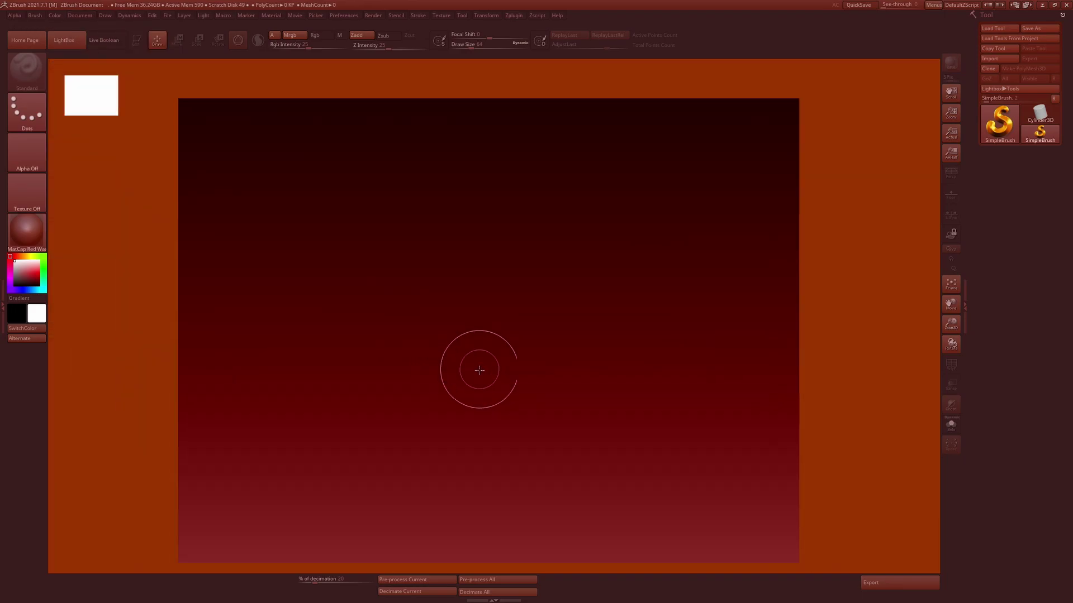
pyautogui.scroll(2, 475, 341)
pyautogui.scroll(-1, 484, 342)
pyautogui.scroll(1, 487, 342)
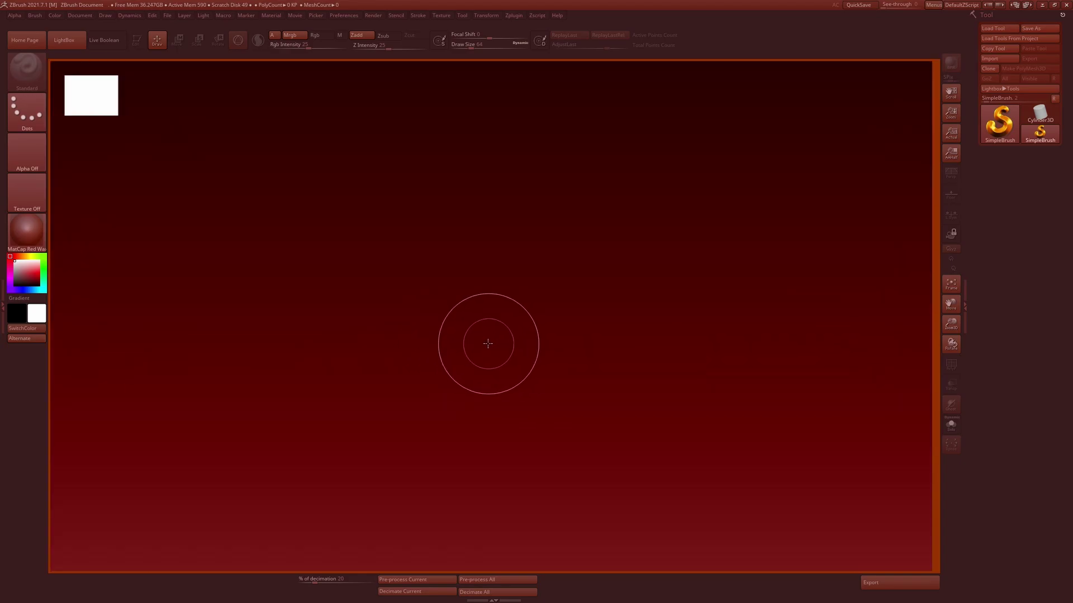
# Step: With the PolyMesh3D star as the active tool, import the FBX file of the frame and its boolean cutters using the default import options
pyautogui.click(991, 61)
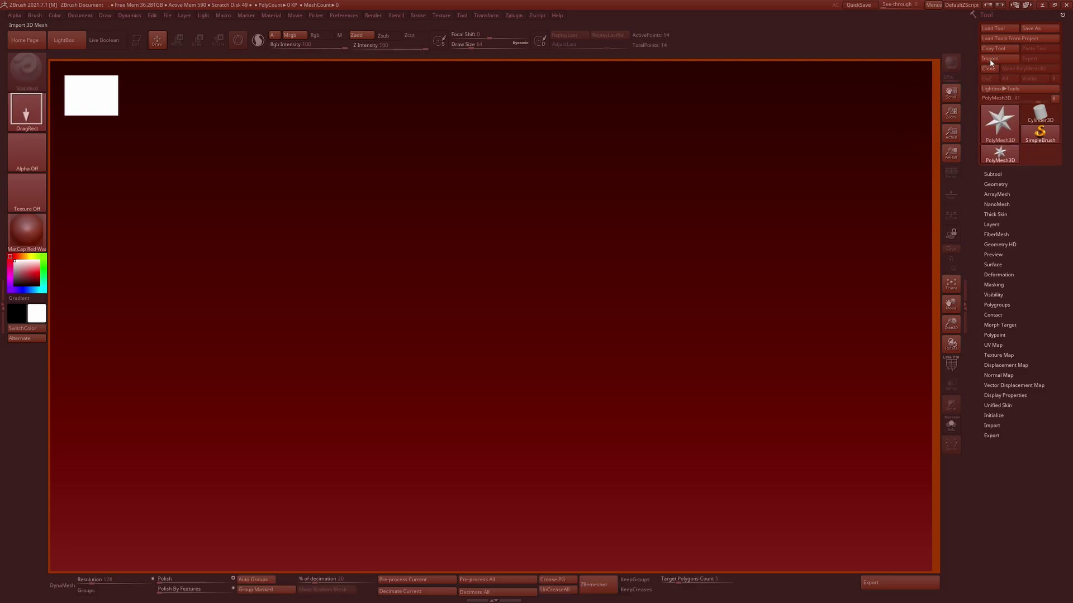
pyautogui.doubleClick(109, 86)
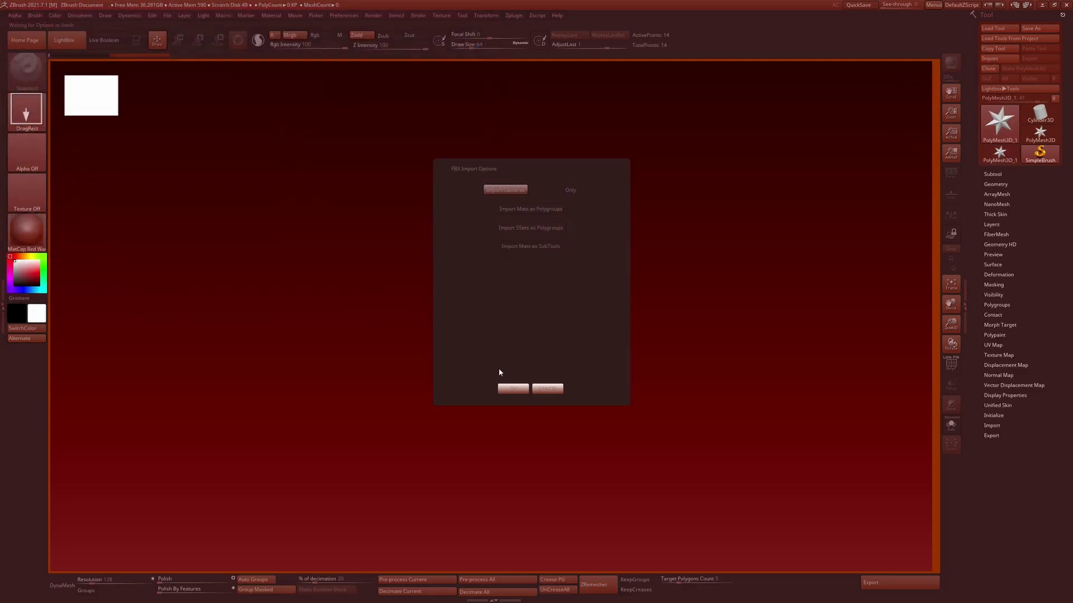
pyautogui.click(514, 390)
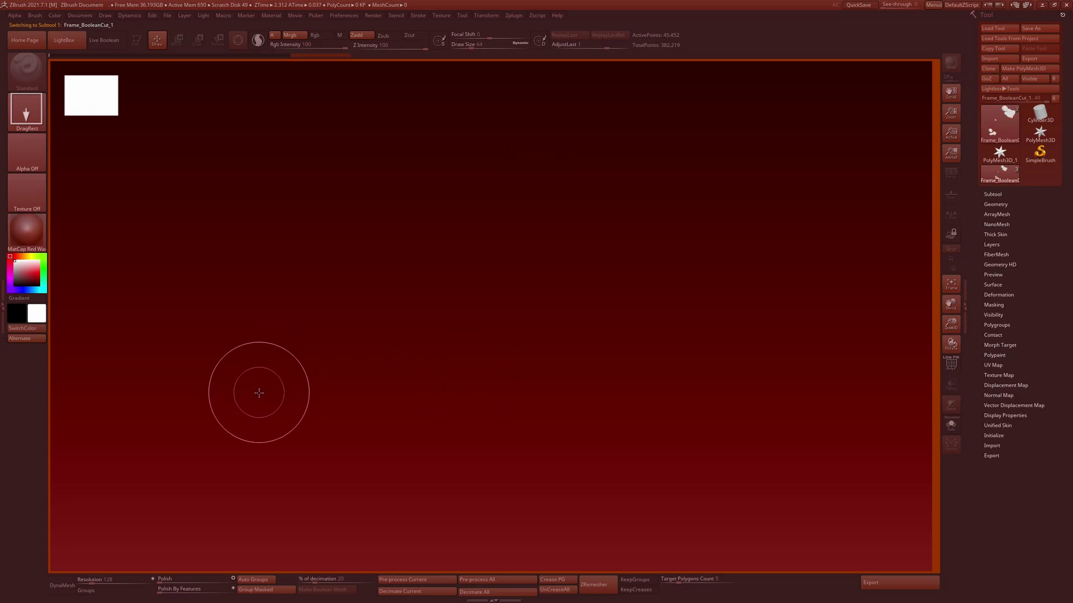
# Step: Draw many copies of the imported frame at varying sizes and angles across the canvas
pyautogui.moveTo(259, 390)
pyautogui.mouseDown()
pyautogui.moveTo(498, 467)
pyautogui.moveTo(436, 524)
pyautogui.moveTo(469, 556)
pyautogui.moveTo(539, 512)
pyautogui.moveTo(544, 457)
pyautogui.moveTo(515, 453)
pyautogui.mouseUp()
pyautogui.moveTo(301, 304)
pyautogui.mouseDown()
pyautogui.moveTo(408, 448)
pyautogui.moveTo(240, 294)
pyautogui.moveTo(229, 306)
pyautogui.moveTo(300, 375)
pyautogui.moveTo(202, 371)
pyautogui.mouseUp()
pyautogui.moveTo(202, 406); pyautogui.dragTo(346, 405)
pyautogui.moveTo(497, 405); pyautogui.dragTo(367, 403)
pyautogui.moveTo(285, 396); pyautogui.dragTo(455, 363)
pyautogui.moveTo(493, 255)
pyautogui.mouseDown()
pyautogui.moveTo(432, 233)
pyautogui.moveTo(439, 259)
pyautogui.mouseUp()
pyautogui.moveTo(453, 395); pyautogui.dragTo(547, 367)
pyautogui.moveTo(558, 277); pyautogui.dragTo(451, 268)
pyautogui.moveTo(297, 297); pyautogui.dragTo(363, 333)
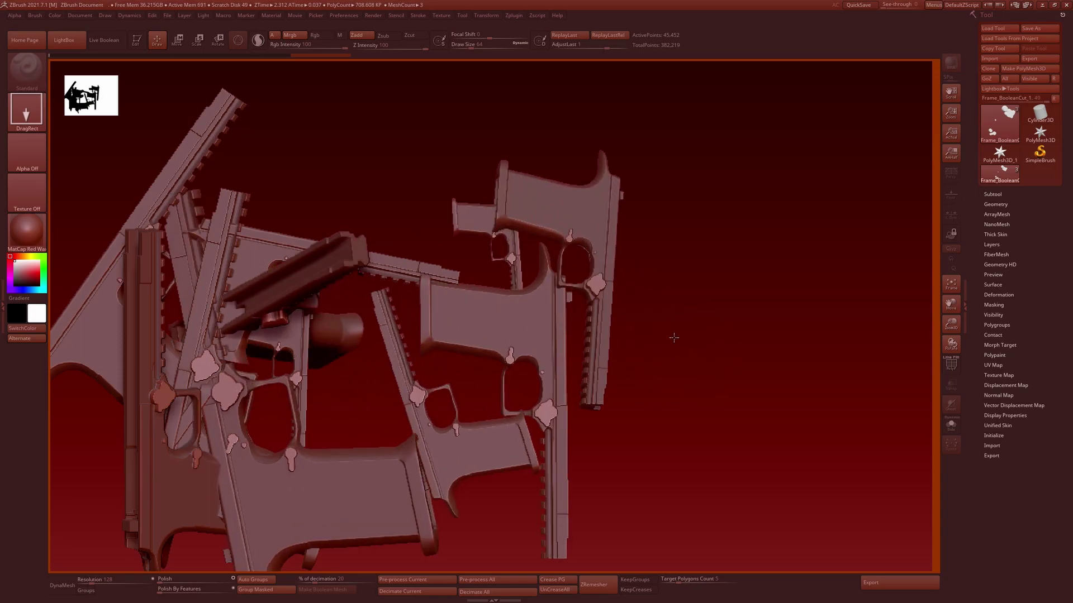
pyautogui.moveTo(685, 353); pyautogui.dragTo(627, 322)
pyautogui.moveTo(416, 290); pyautogui.dragTo(363, 293)
pyautogui.moveTo(429, 395); pyautogui.dragTo(496, 413)
pyautogui.moveTo(632, 346); pyautogui.dragTo(544, 326)
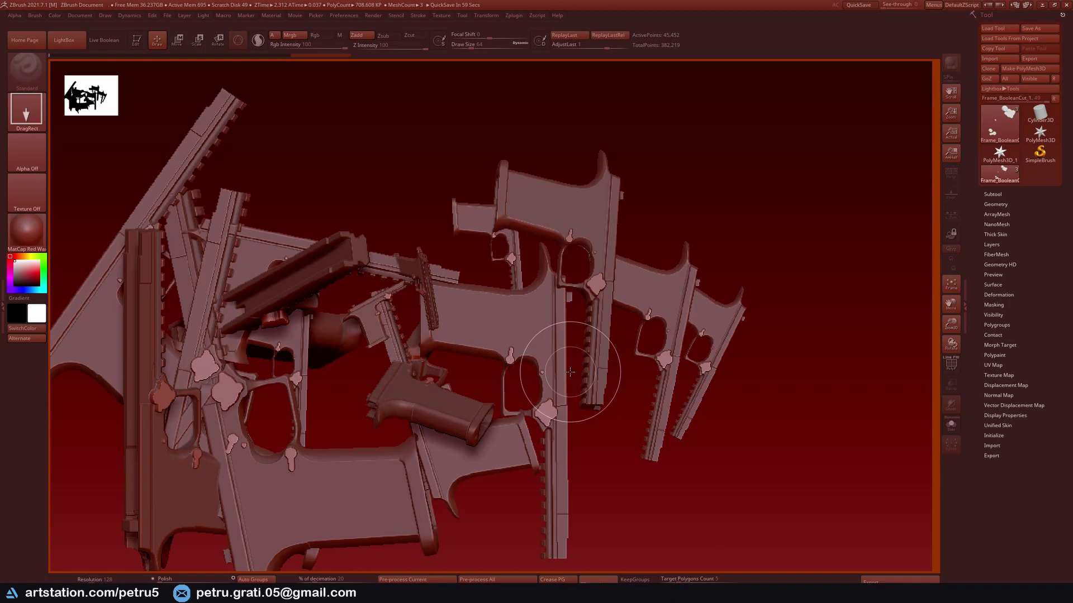
# Step: Clear the canvas, draw a single upright copy of the frame and enter Edit mode
pyautogui.press('ctrl')
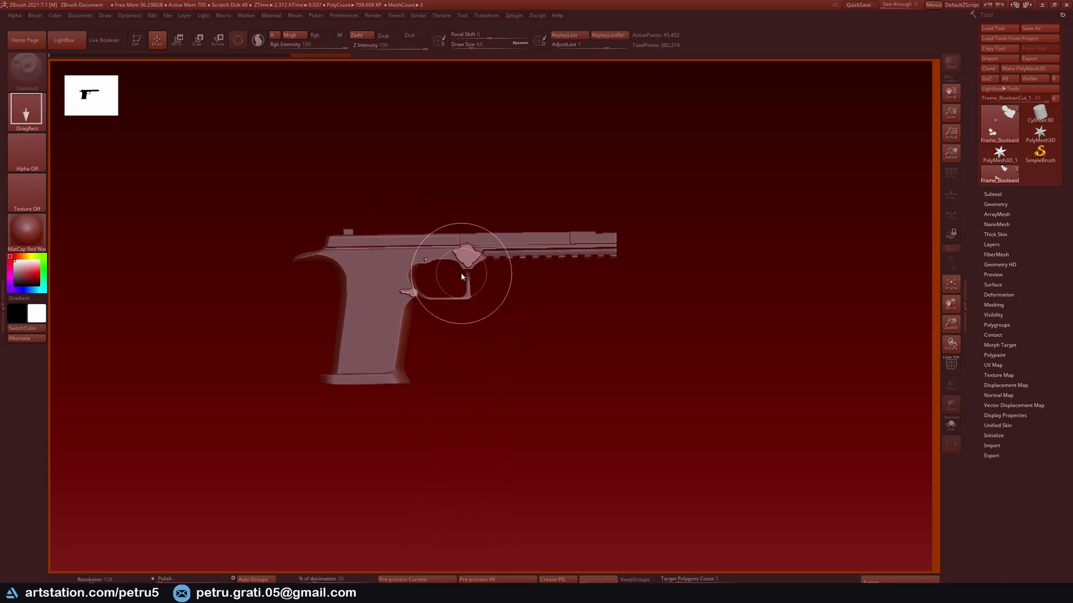
pyautogui.click(139, 45)
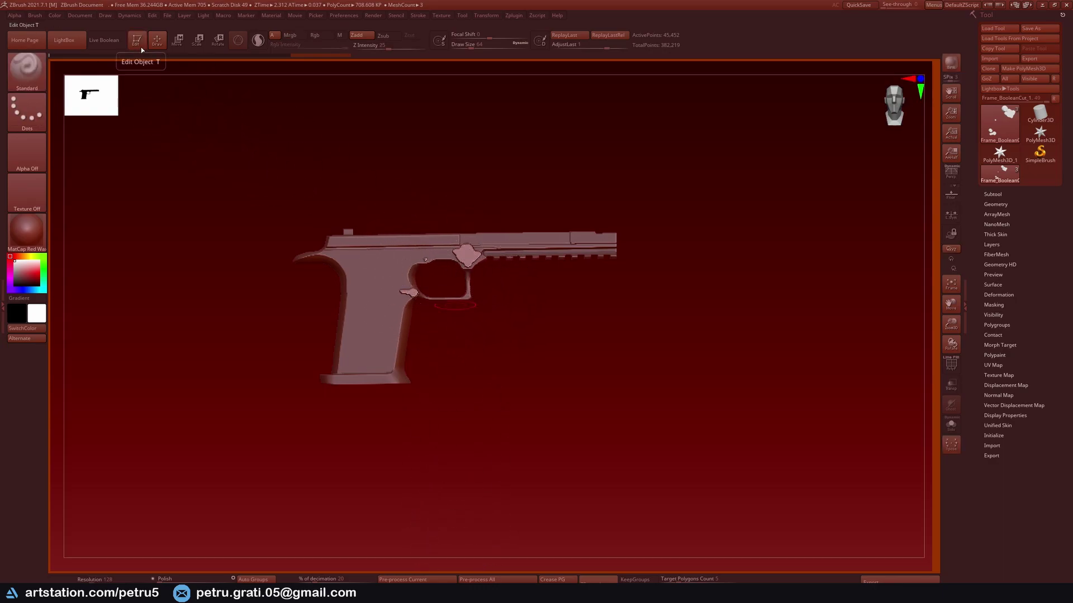
pyautogui.moveTo(648, 185); pyautogui.dragTo(971, 261)
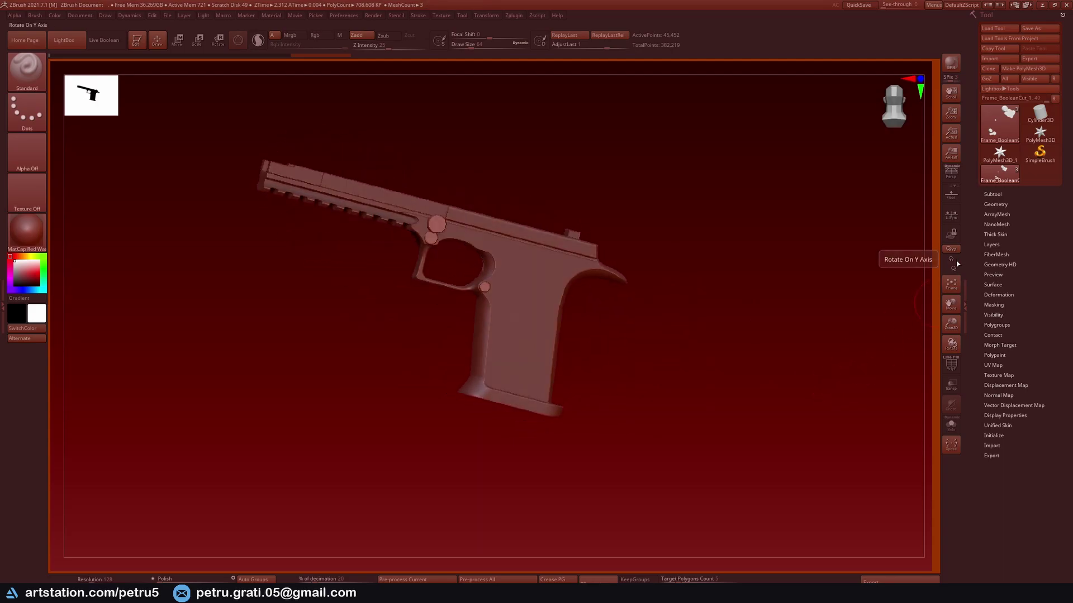
# Step: Restrict view rotation to the Y axis and bring the frame into an enlarged side view
pyautogui.click(955, 260)
pyautogui.moveTo(704, 278)
pyautogui.mouseDown()
pyautogui.moveTo(546, 280)
pyautogui.moveTo(598, 293)
pyautogui.moveTo(737, 273)
pyautogui.moveTo(536, 276)
pyautogui.moveTo(568, 414)
pyautogui.moveTo(605, 304)
pyautogui.moveTo(678, 301)
pyautogui.moveTo(691, 279)
pyautogui.mouseUp()
pyautogui.moveTo(897, 107)
pyautogui.mouseDown()
pyautogui.moveTo(919, 107)
pyautogui.moveTo(889, 107)
pyautogui.mouseUp()
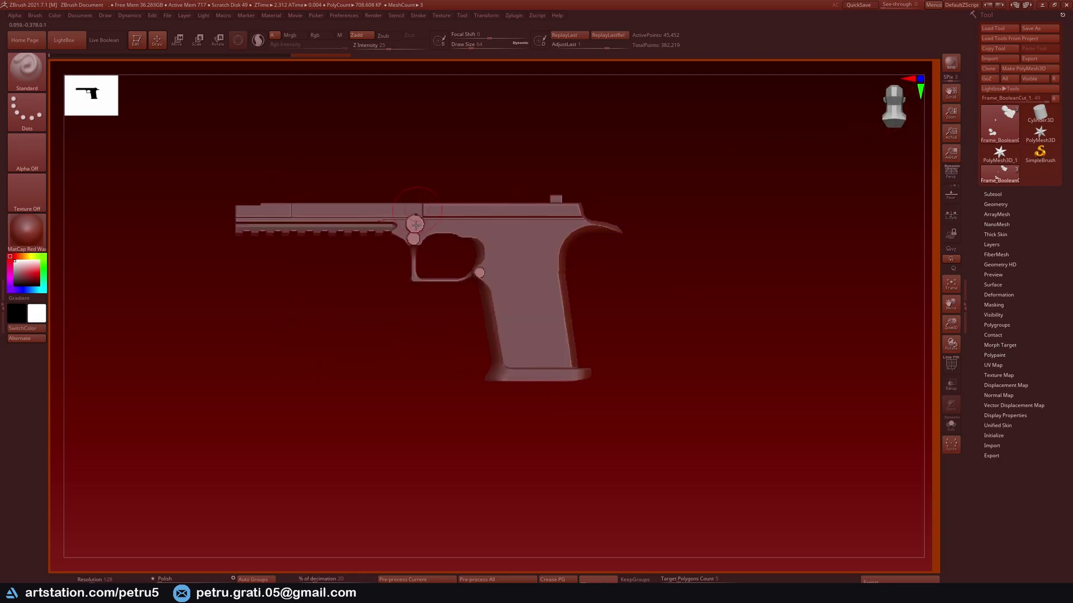
pyautogui.keyDown('alt'); pyautogui.moveTo(418, 235); pyautogui.dragTo(564, 314); pyautogui.keyUp('alt')
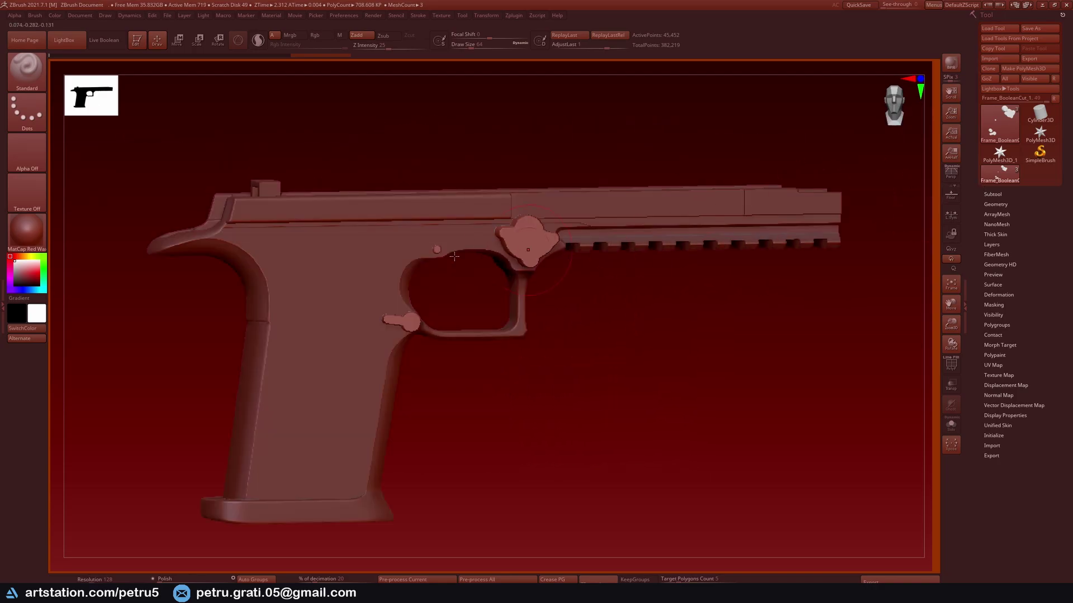
# Step: Move Frame_Tool to the top of the subtool list and set Frame_BooleanCut_1 and Frame_BooleanCut_2 to subtraction
pyautogui.click(996, 194)
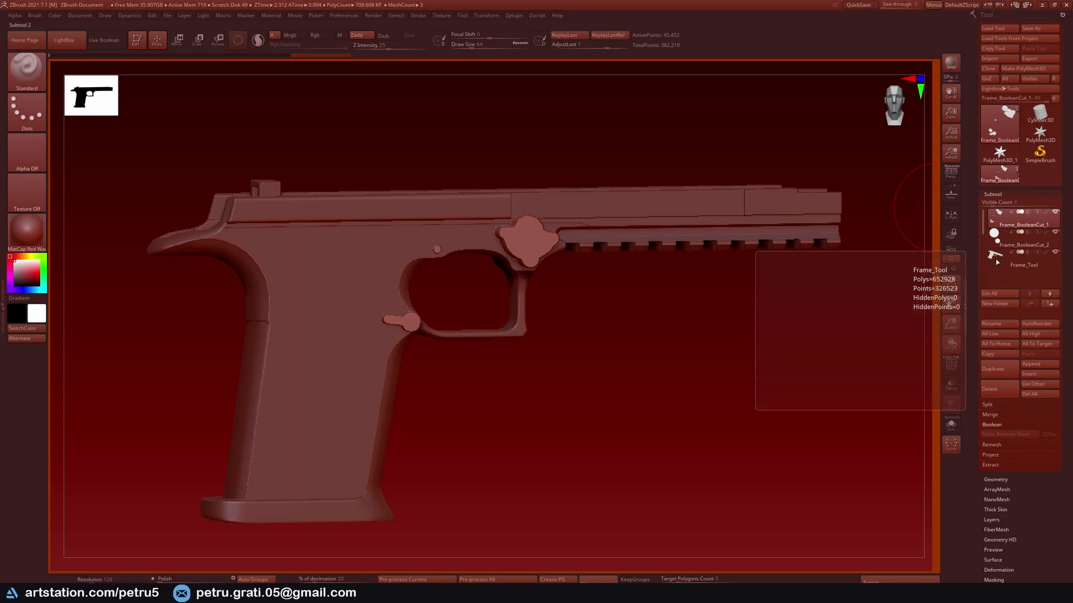
pyautogui.click(999, 262)
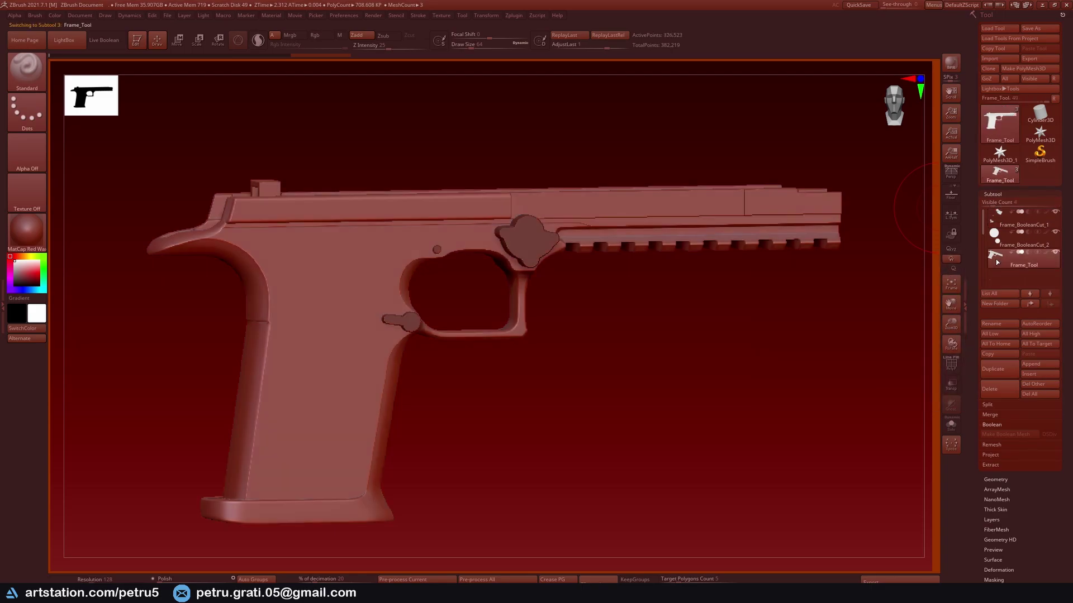
pyautogui.click(1029, 303)
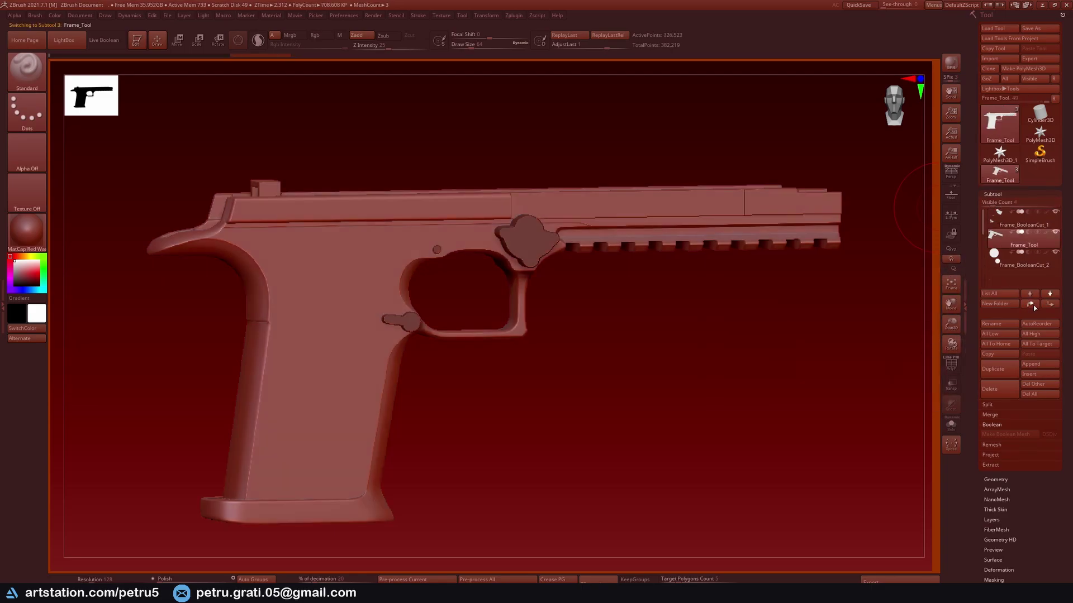
pyautogui.click(1029, 304)
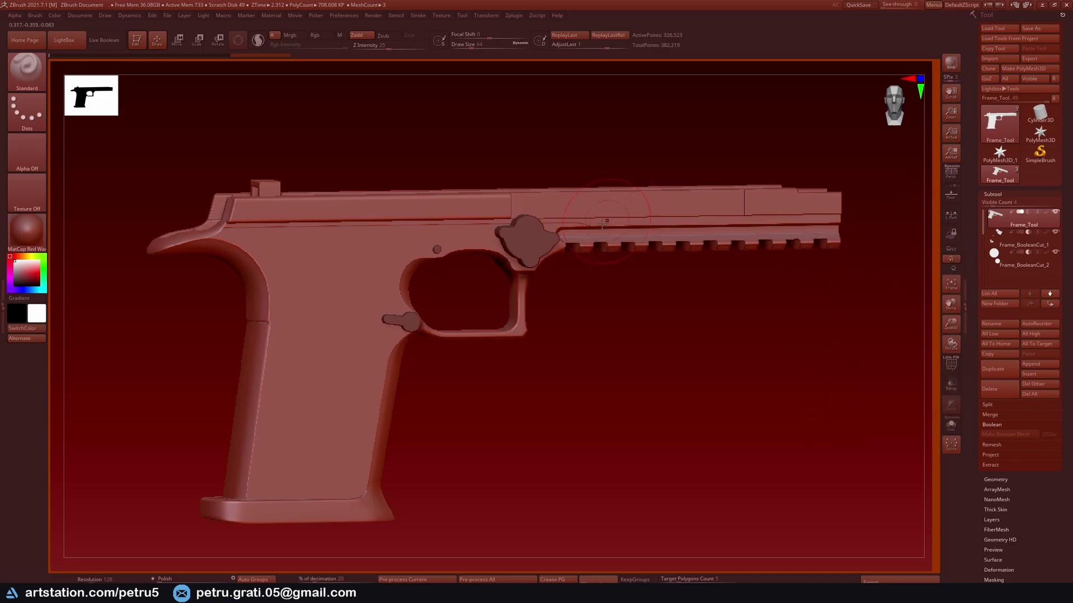
# Step: Turn on Live Boolean to preview the cutouts around the frame's trigger guard
pyautogui.scroll(4, 601, 226)
pyautogui.scroll(-6, 541, 236)
pyautogui.scroll(2, 540, 236)
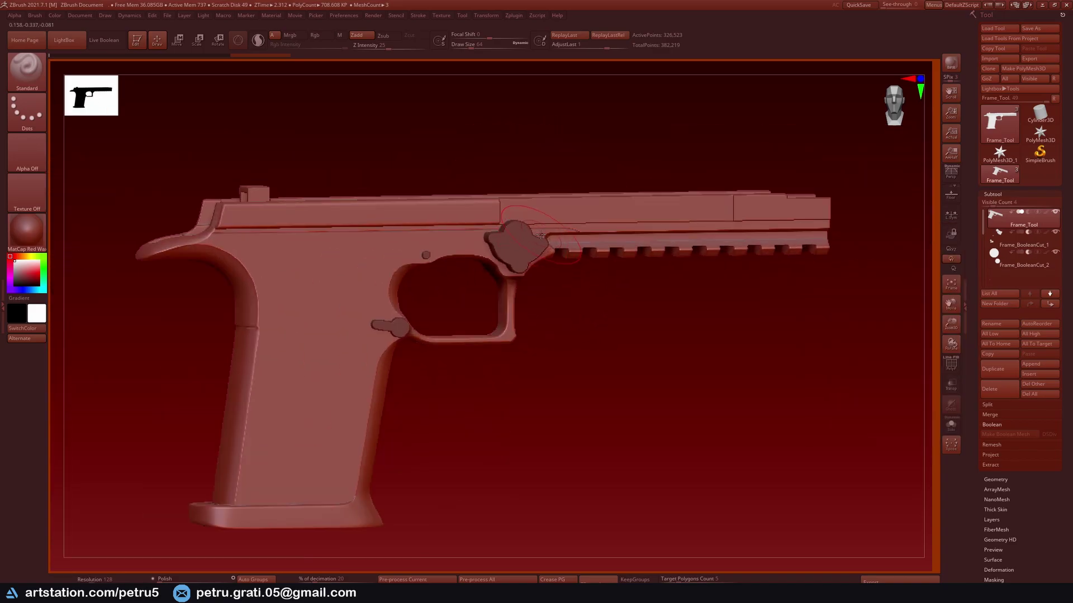
pyautogui.click(105, 40)
pyautogui.scroll(4, 508, 252)
pyautogui.moveTo(512, 251)
pyautogui.mouseDown(button='right')
pyautogui.moveTo(422, 244)
pyautogui.moveTo(504, 248)
pyautogui.mouseUp(button='right')
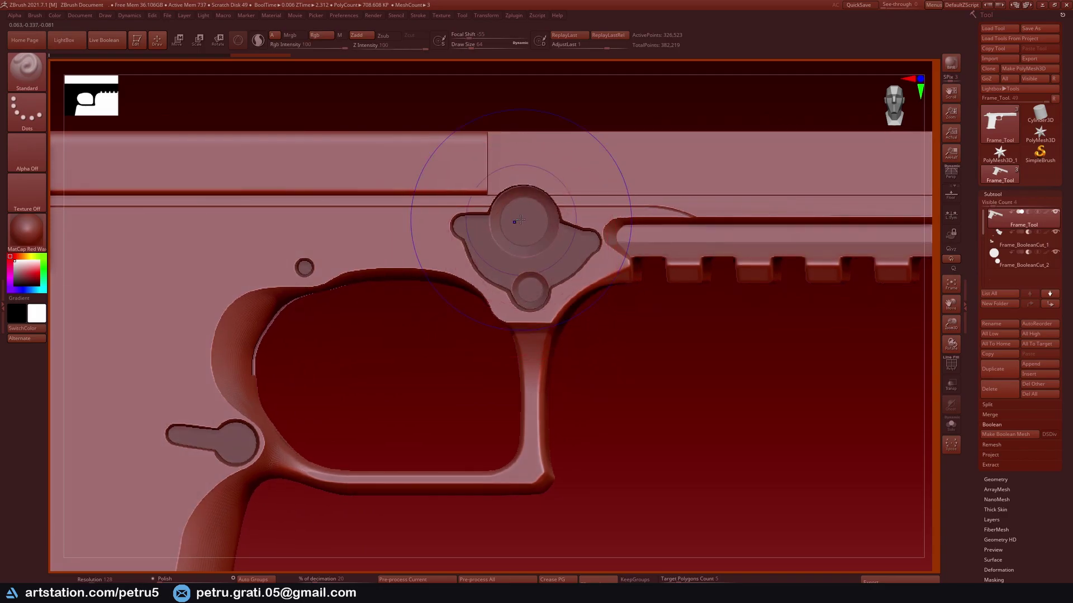
# Step: Examine the frame's wireframe around the live boolean cutouts and restore the plain shaded display
pyautogui.hotkey('shift', 'f')
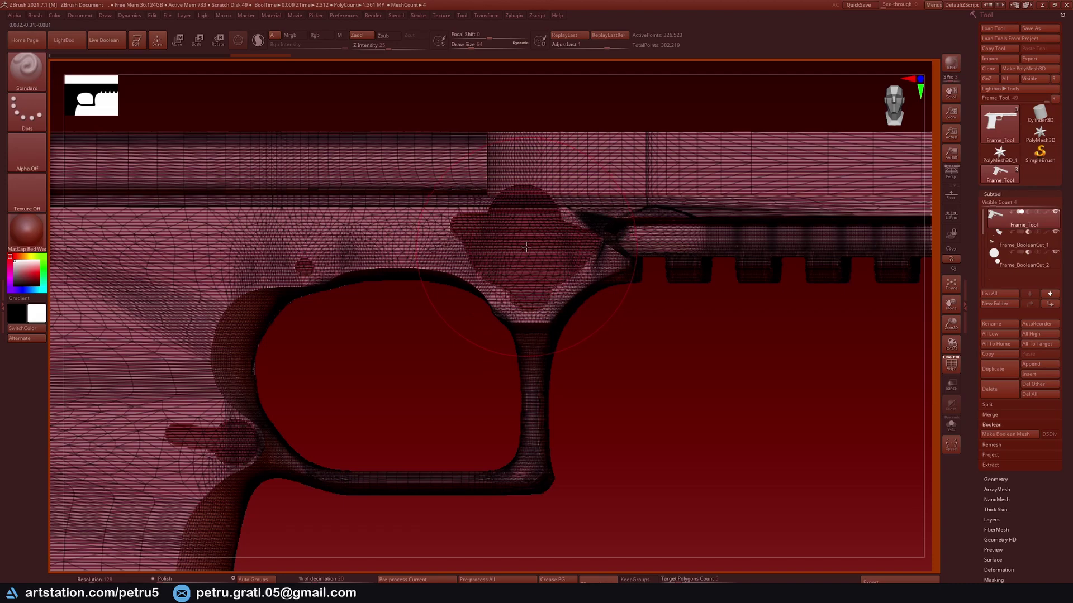
pyautogui.keyDown('ctrl'); pyautogui.moveTo(531, 241); pyautogui.dragTo(550, 281, button='right'); pyautogui.keyUp('ctrl')
pyautogui.hotkey('shift', 'f')
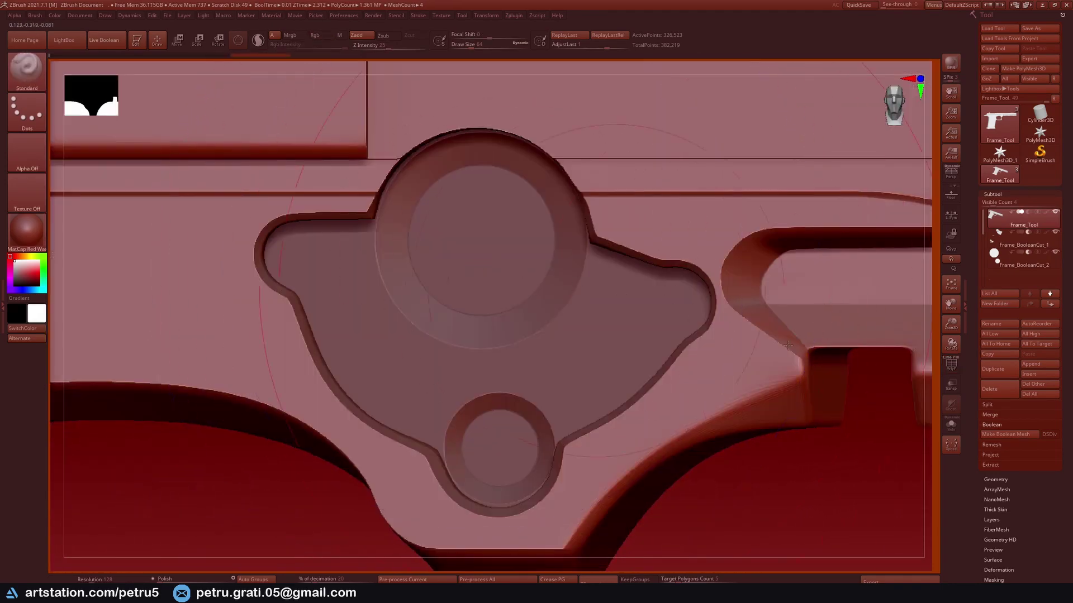
# Step: Make a boolean mesh from the frame and its cutters and switch to the resulting tool
pyautogui.click(1017, 435)
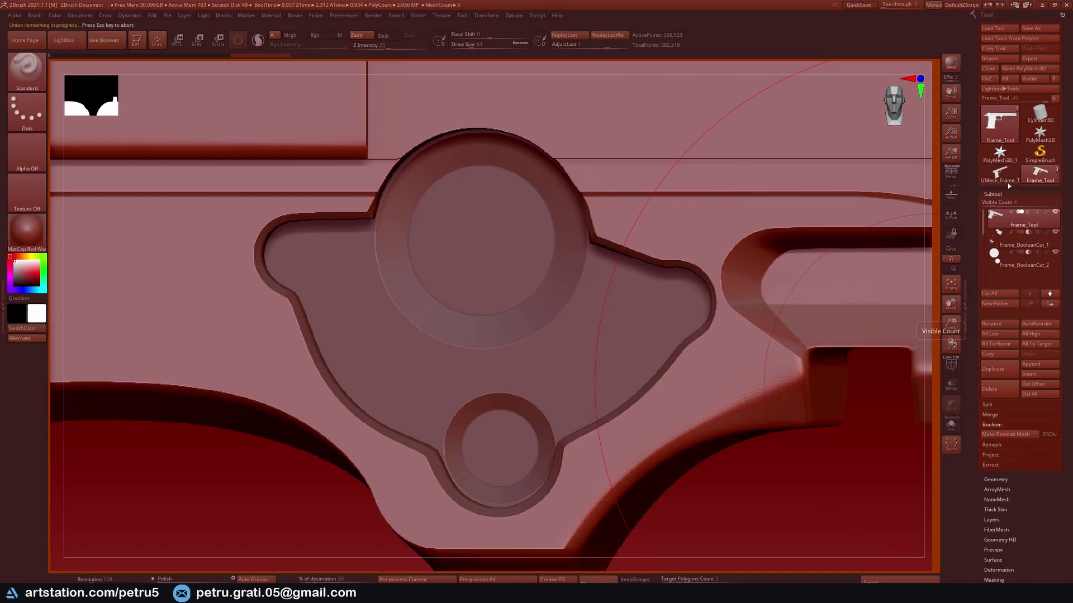
pyautogui.click(1003, 176)
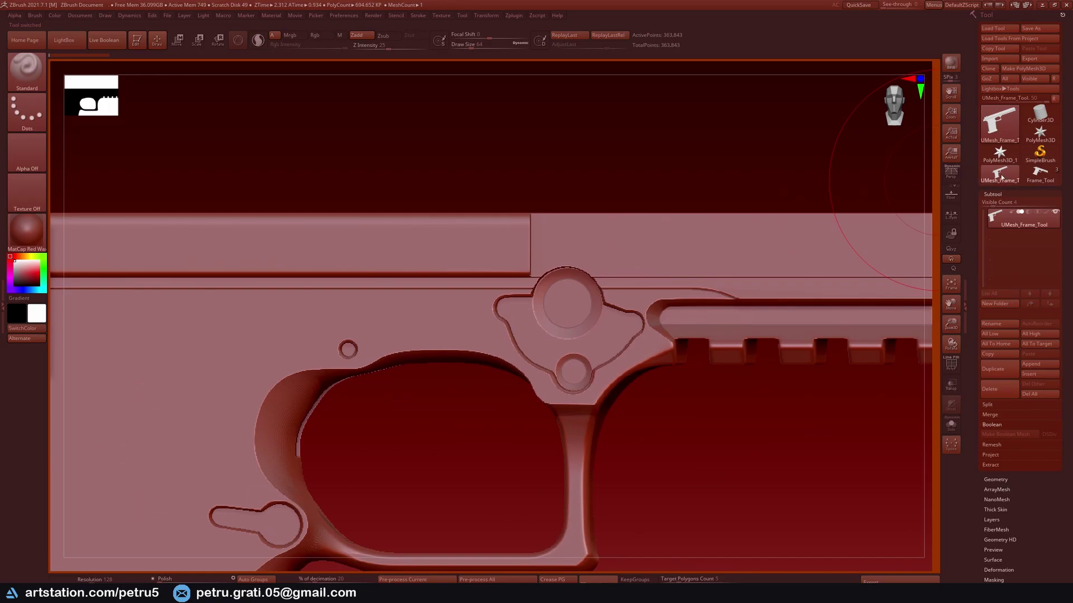
pyautogui.scroll(-4, 536, 330)
# Step: Inspect the boolean mesh's wireframe and polygroups in the recess above the trigger guard
pyautogui.hotkey('shift', 'f')
pyautogui.scroll(8, 548, 336)
pyautogui.moveTo(537, 336); pyautogui.dragTo(542, 314, button='right')
pyautogui.keyDown('ctrl'); pyautogui.moveTo(416, 286); pyautogui.dragTo(433, 309, button='right'); pyautogui.keyUp('ctrl')
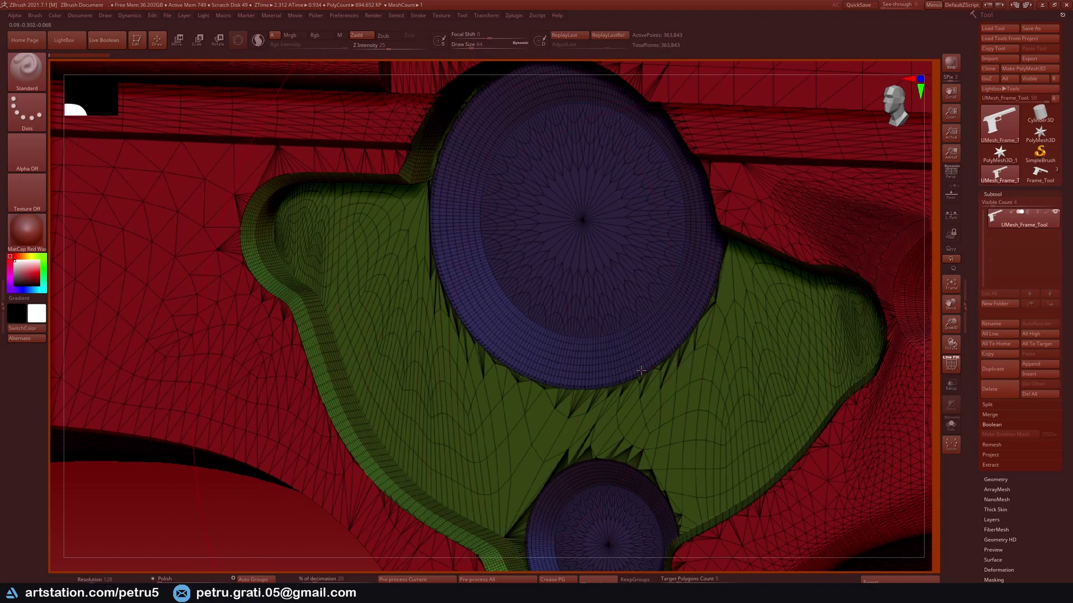
# Step: Combine the boolean mesh's separate polygroups into one single polygroup
pyautogui.scroll(-3, 995, 472)
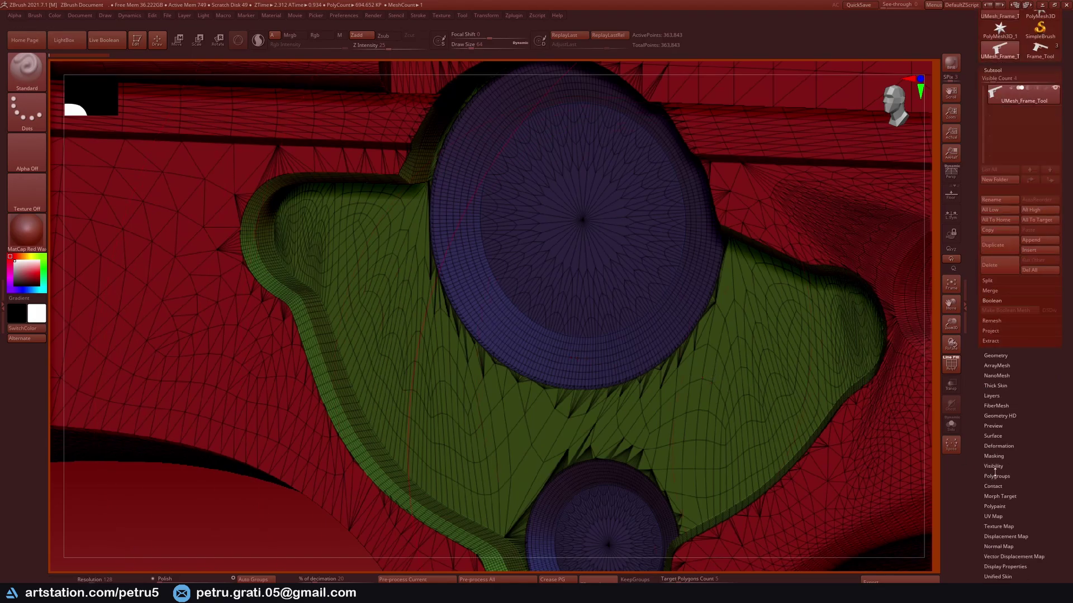
pyautogui.click(997, 476)
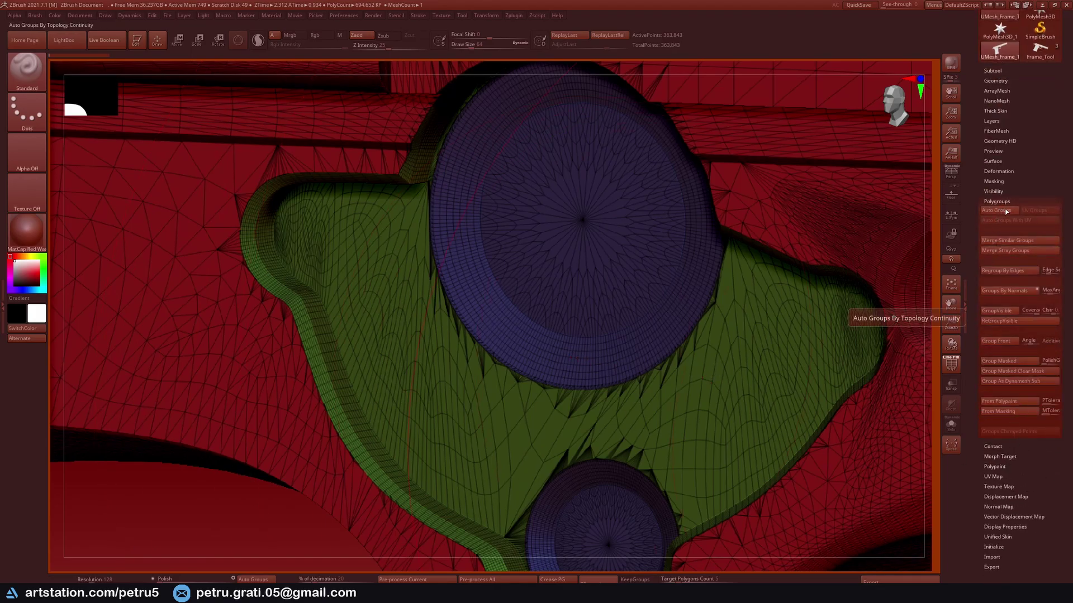
pyautogui.moveTo(535, 273); pyautogui.dragTo(516, 281, button='right')
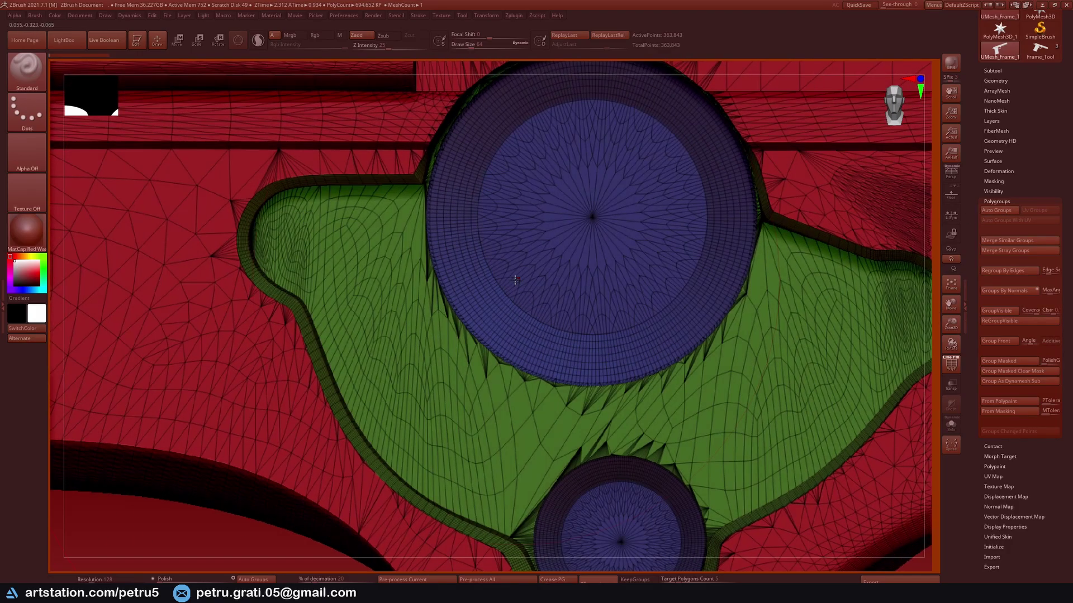
pyautogui.hotkey('ctrl', 'w')
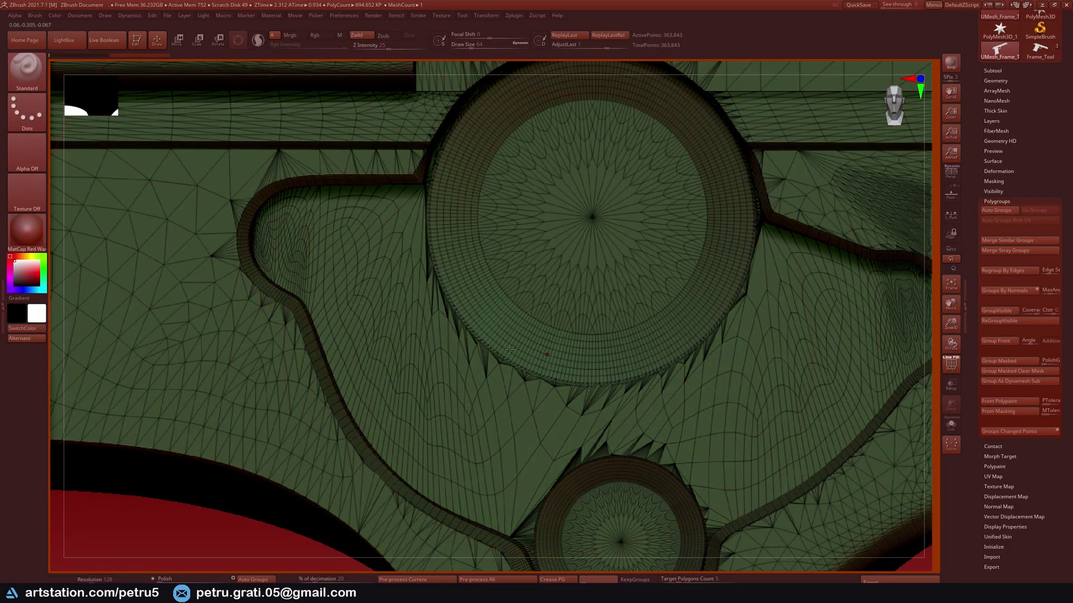
# Step: Compare the boolean mesh's topology along the recess edge with its shaded surface and leave the wireframe off
pyautogui.keyDown('ctrl'); pyautogui.moveTo(505, 348); pyautogui.dragTo(496, 375, button='right'); pyautogui.keyUp('ctrl')
pyautogui.hotkey('shift', 'f')
pyautogui.scroll(6, 496, 375)
pyautogui.hotkey('shift', 'f')
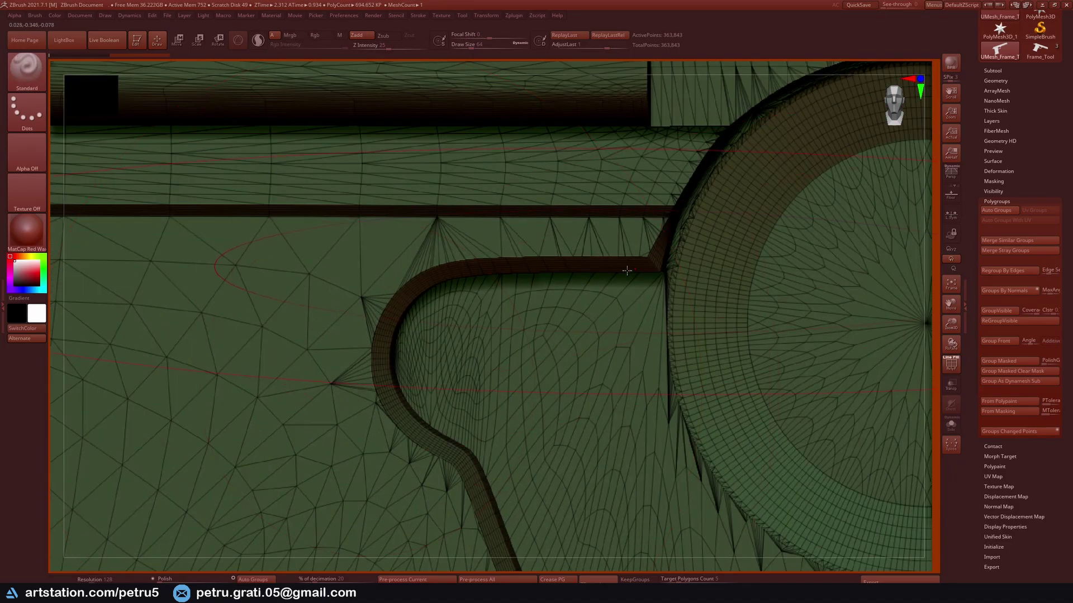
pyautogui.hotkey('shift', 'f')
pyautogui.scroll(-3, 807, 327)
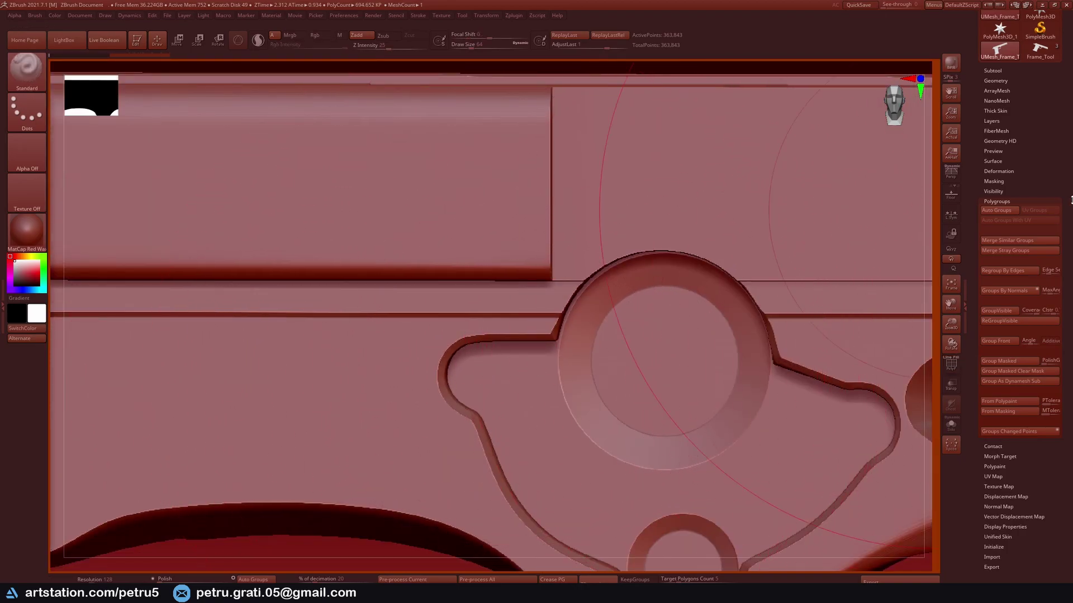
# Step: Open the DynaMesh settings under the geometry options and set the resolution to 2400
pyautogui.click(1007, 81)
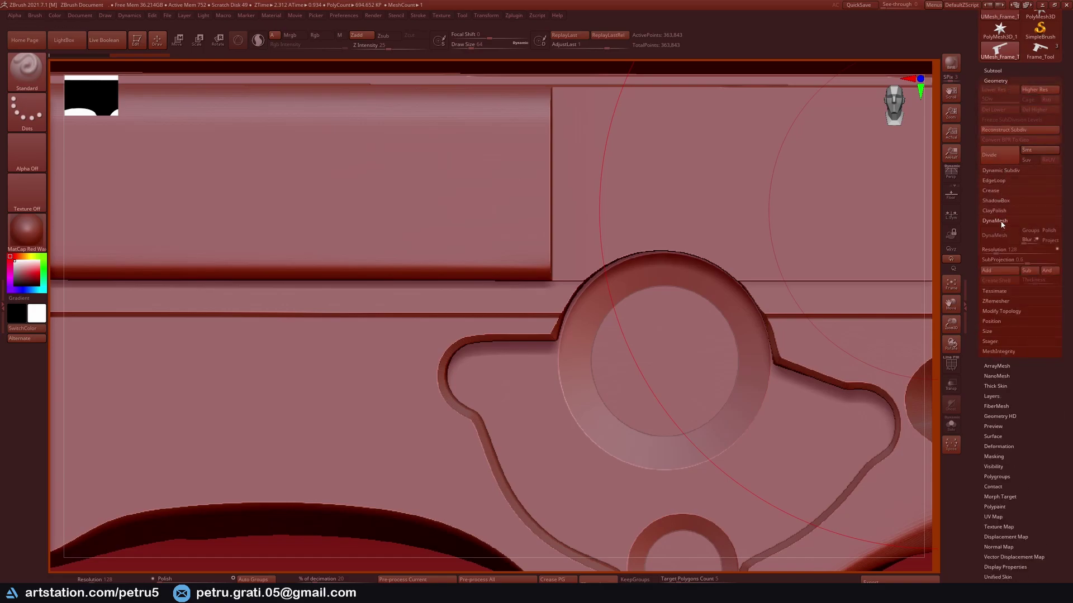
pyautogui.moveTo(1006, 250); pyautogui.dragTo(1010, 251)
pyautogui.moveTo(1038, 250); pyautogui.dragTo(1039, 251)
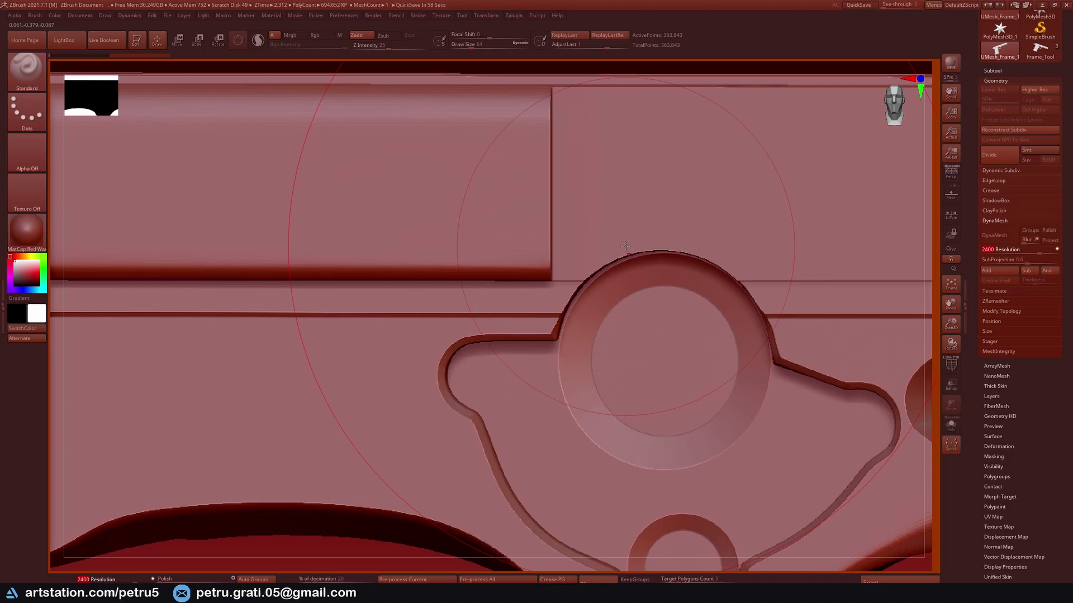
pyautogui.moveTo(644, 309); pyautogui.dragTo(638, 285, button='right')
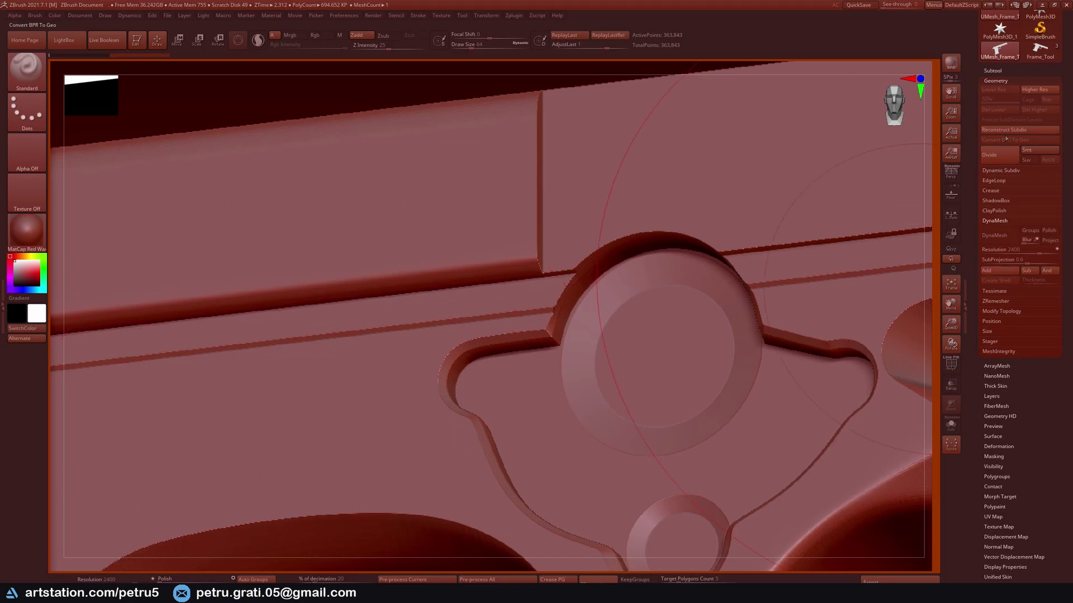
# Step: Try DynaMesh on the frame at resolution 2400, check the recess edges up close and undo the remesh
pyautogui.click(1004, 239)
pyautogui.keyDown('ctrl'); pyautogui.moveTo(645, 397); pyautogui.dragTo(448, 350, button='right'); pyautogui.keyUp('ctrl')
pyautogui.hotkey('shift', 'f')
pyautogui.hotkey('shift', 'f')
pyautogui.scroll(5, 448, 351)
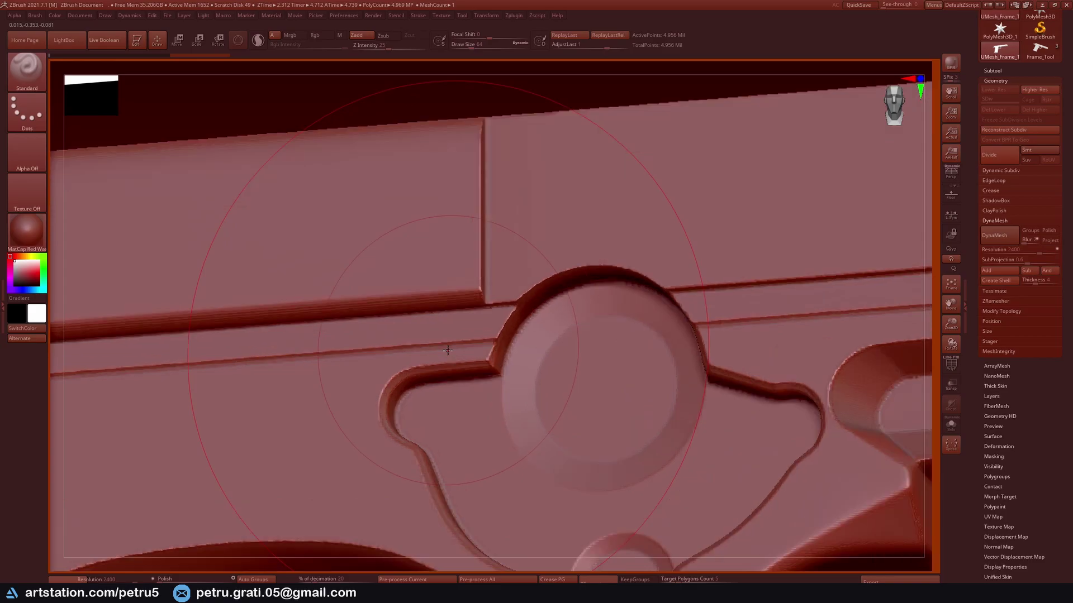
pyautogui.hotkey('ctrl', 'z')
# Step: Set the DynaMesh resolution to 3208 and remesh the frame
pyautogui.click(1005, 252)
pyautogui.moveTo(1004, 252); pyautogui.dragTo(1051, 252)
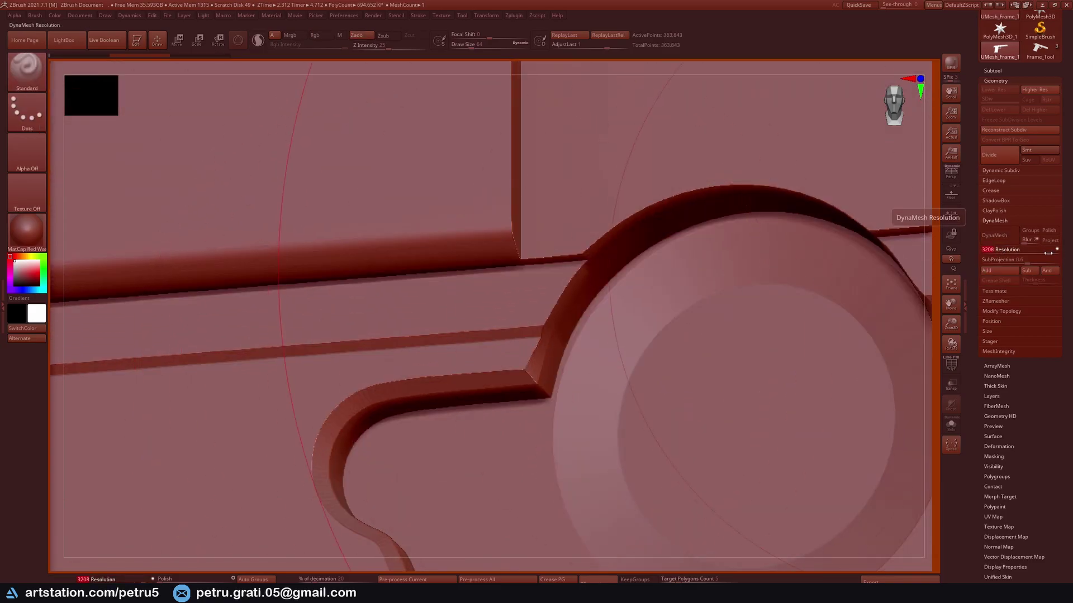
pyautogui.click(995, 235)
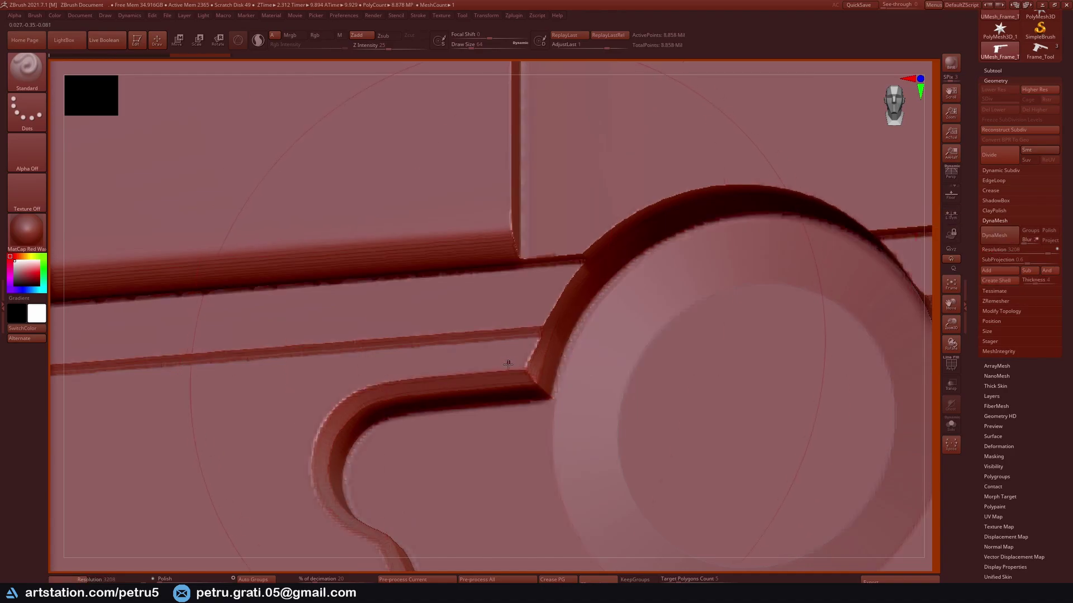
# Step: Compare the remeshed frame's wireframe with its shaded surface around the round recess
pyautogui.hotkey('shift', 'f')
pyautogui.hotkey('shift', 'f')
pyautogui.scroll(-5, 486, 404)
pyautogui.scroll(5, 499, 411)
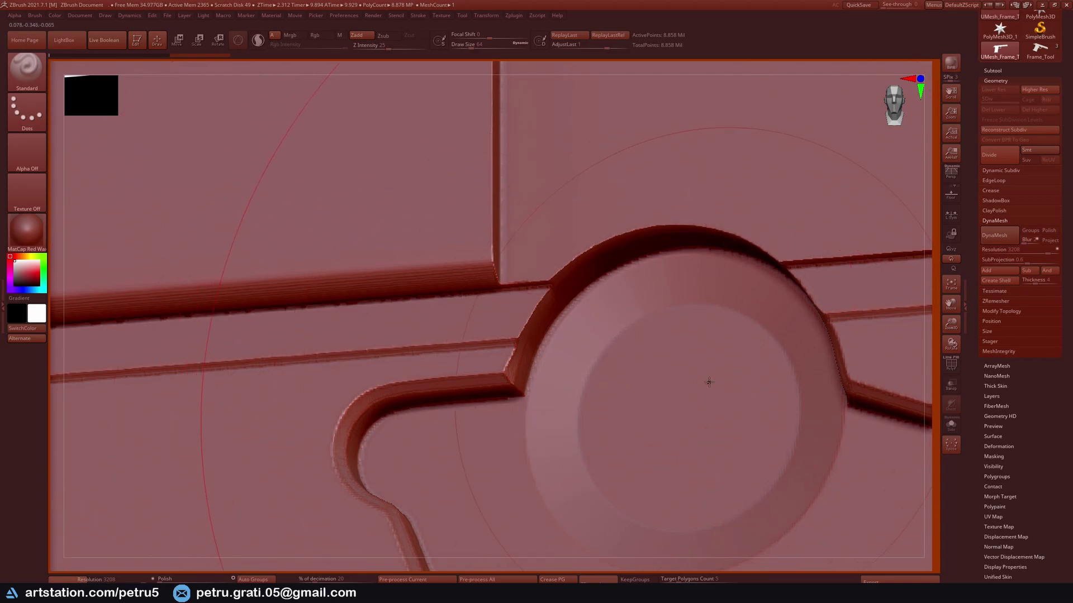
# Step: Smooth the frame with the Polish By Features deformation and check the softened edges along the frame
pyautogui.click(998, 447)
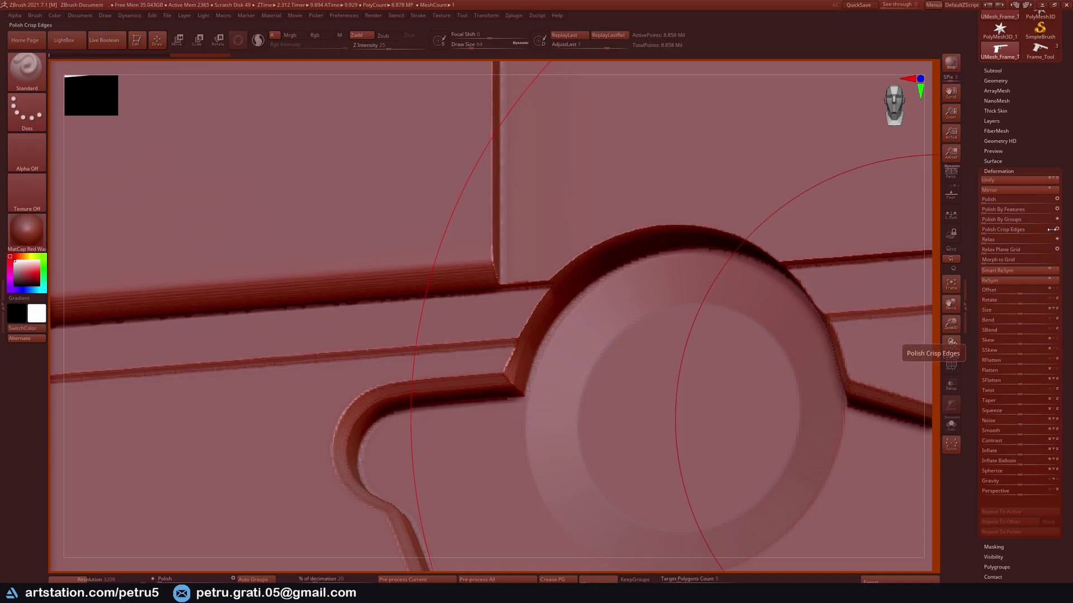
pyautogui.click(985, 209)
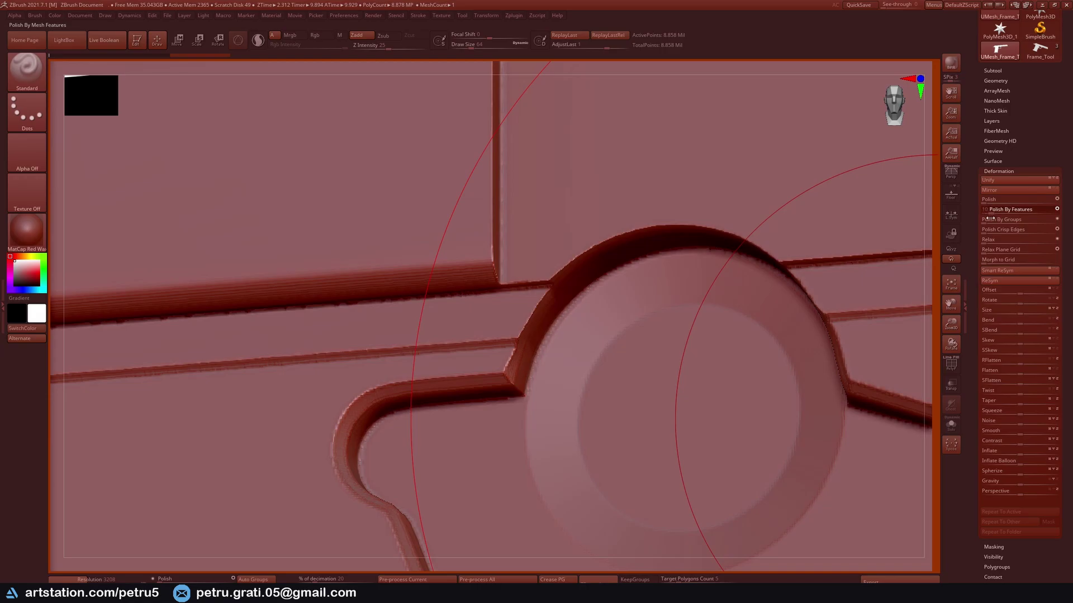
pyautogui.keyDown('ctrl'); pyautogui.moveTo(455, 398); pyautogui.dragTo(405, 344, button='right'); pyautogui.keyUp('ctrl')
pyautogui.keyDown('ctrl'); pyautogui.moveTo(405, 344); pyautogui.dragTo(414, 333, button='right'); pyautogui.keyUp('ctrl')
pyautogui.keyDown('ctrl'); pyautogui.moveTo(782, 215); pyautogui.dragTo(791, 234, button='right'); pyautogui.keyUp('ctrl')
pyautogui.moveTo(631, 240); pyautogui.dragTo(587, 296, button='right')
pyautogui.moveTo(475, 330); pyautogui.dragTo(423, 349, button='right')
pyautogui.keyDown('ctrl'); pyautogui.moveTo(423, 349); pyautogui.dragTo(411, 320, button='right'); pyautogui.keyUp('ctrl')
pyautogui.keyDown('ctrl'); pyautogui.moveTo(840, 279); pyautogui.dragTo(811, 299, button='right'); pyautogui.keyUp('ctrl')
pyautogui.keyDown('ctrl'); pyautogui.moveTo(694, 298); pyautogui.dragTo(698, 278, button='right'); pyautogui.keyUp('ctrl')
# Step: Switch to the BunchOfBooleans scene in Blender and examine the cutout edges of the boolean cylinder up close
pyautogui.hotkey('alt', 'Tab')
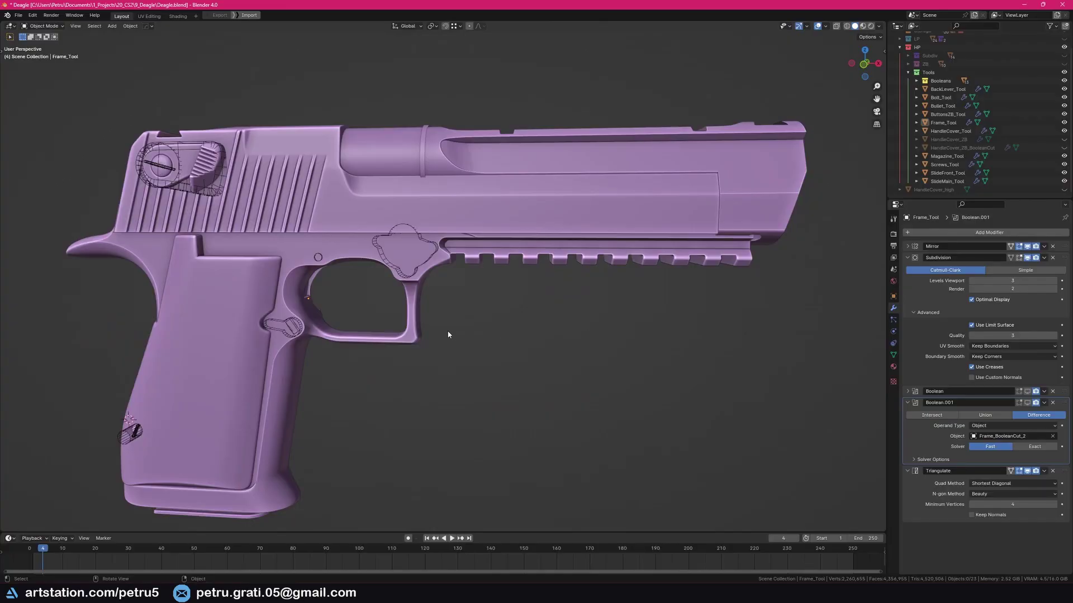
pyautogui.hotkey('alt', 'Tab')
pyautogui.hotkey('alt', 'Tab')
pyautogui.hotkey('alt', 'Tab')
pyautogui.hotkey('alt', 'Tab')
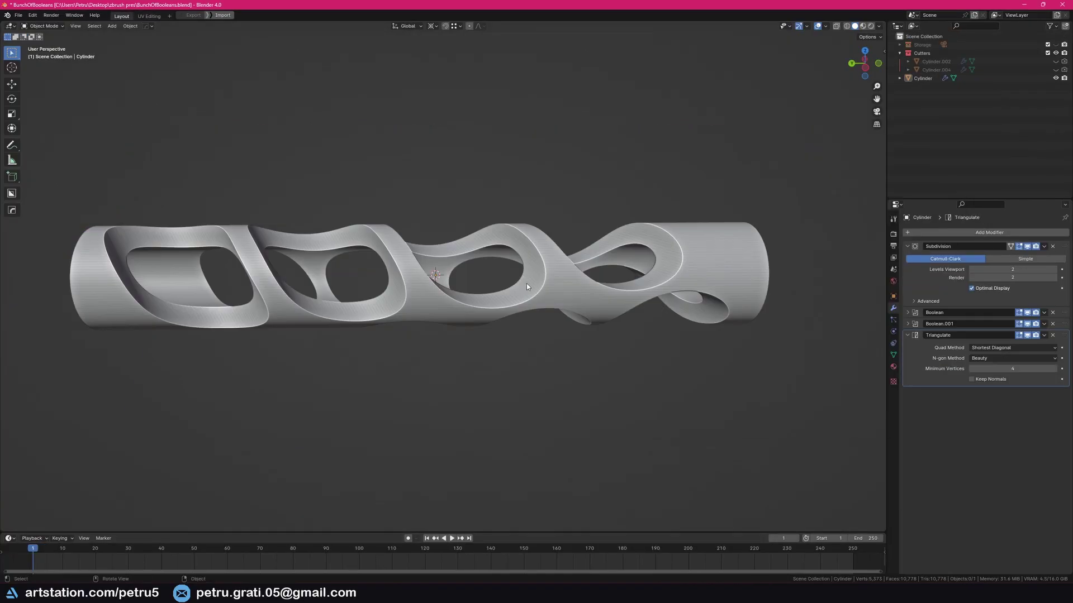
pyautogui.scroll(2, 528, 286)
pyautogui.keyDown('shift'); pyautogui.moveTo(479, 287); pyautogui.dragTo(400, 285, button='middle'); pyautogui.keyUp('shift')
pyautogui.scroll(1, 400, 285)
pyautogui.click(470, 302)
pyautogui.keyDown('shift'); pyautogui.moveTo(470, 302); pyautogui.dragTo(399, 196, button='middle'); pyautogui.keyUp('shift')
pyautogui.scroll(3, 512, 294)
pyautogui.scroll(1, 472, 370)
pyautogui.keyDown('shift'); pyautogui.moveTo(457, 357); pyautogui.dragTo(435, 280, button='middle'); pyautogui.keyUp('shift')
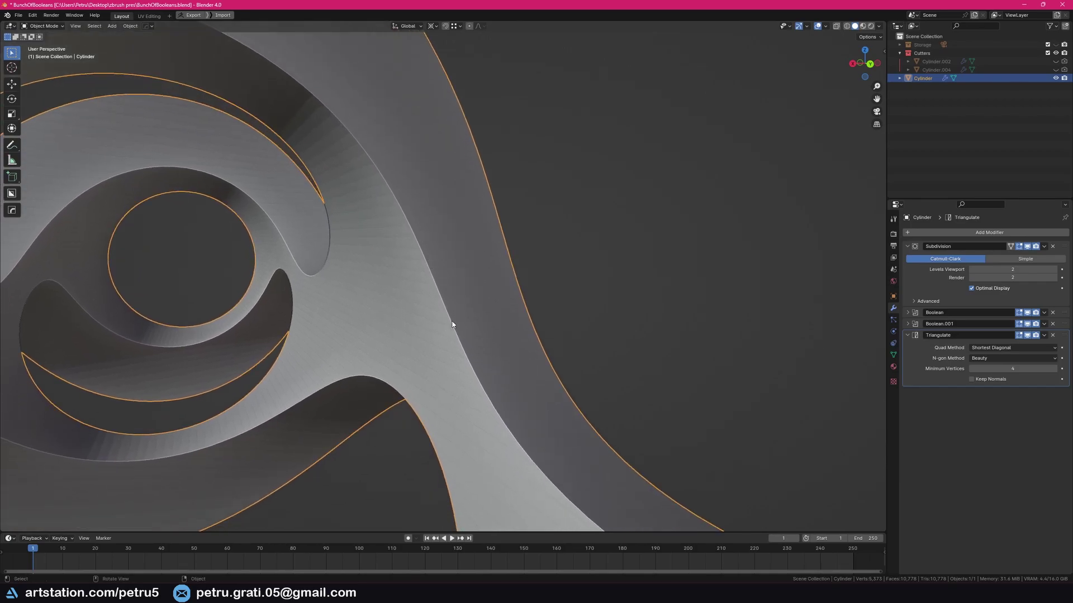
pyautogui.moveTo(453, 325); pyautogui.dragTo(401, 342, button='middle')
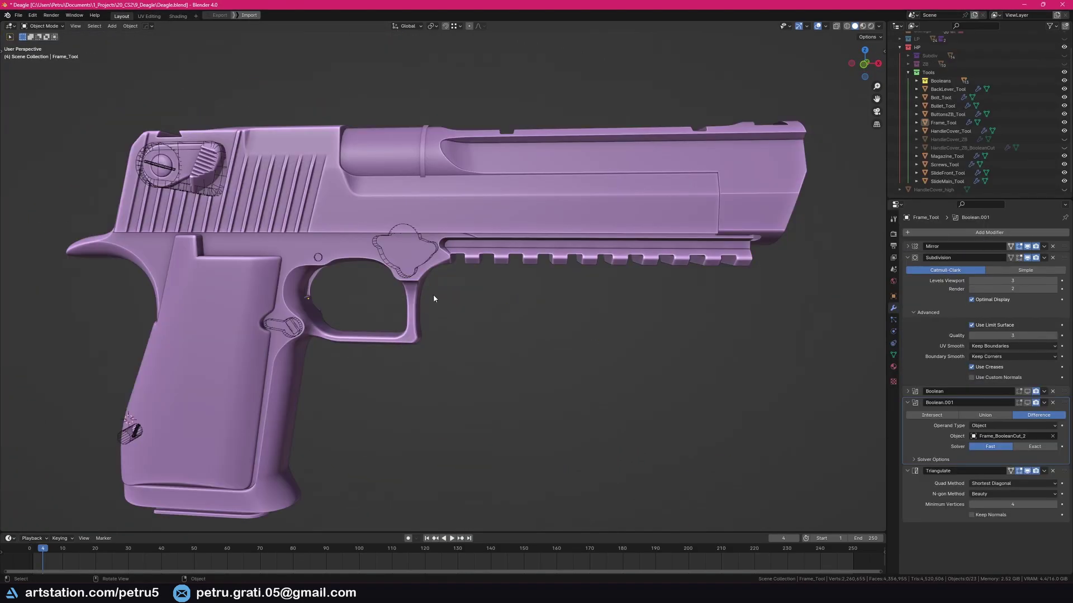
# Step: Return to ZBrush, apply Polish Crisp Edges to the frame and check the rail, trigger guard and recesses
pyautogui.hotkey('alt', 'Tab')
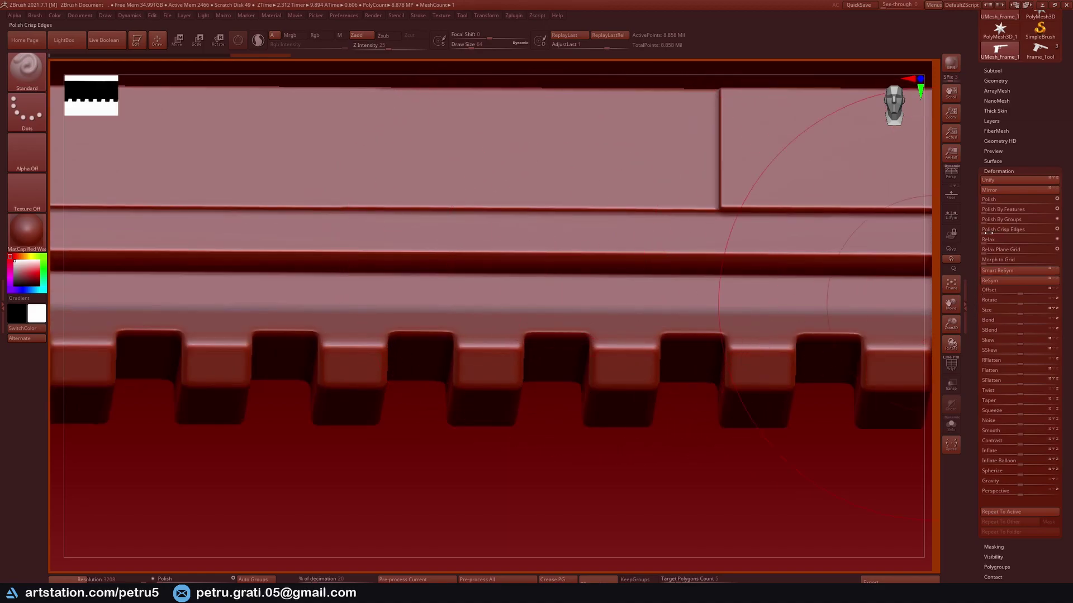
pyautogui.moveTo(988, 233); pyautogui.dragTo(998, 234)
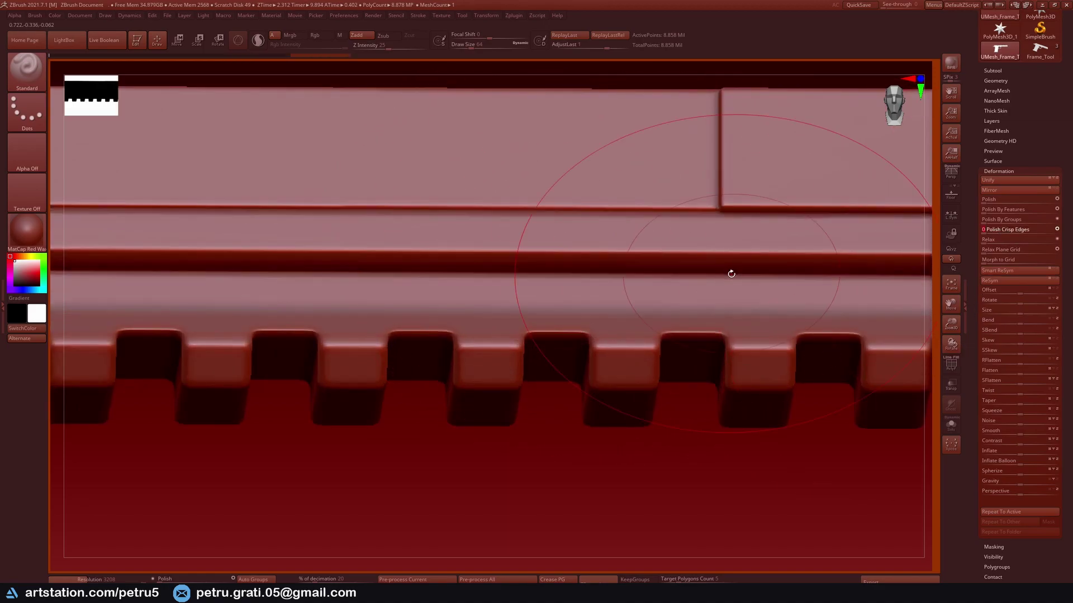
pyautogui.keyDown('ctrl'); pyautogui.moveTo(740, 283); pyautogui.dragTo(733, 246, button='right'); pyautogui.keyUp('ctrl')
pyautogui.keyDown('ctrl'); pyautogui.moveTo(337, 307); pyautogui.dragTo(329, 319, button='right'); pyautogui.keyUp('ctrl')
pyautogui.keyDown('ctrl'); pyautogui.moveTo(627, 315); pyautogui.dragTo(620, 279, button='right'); pyautogui.keyUp('ctrl')
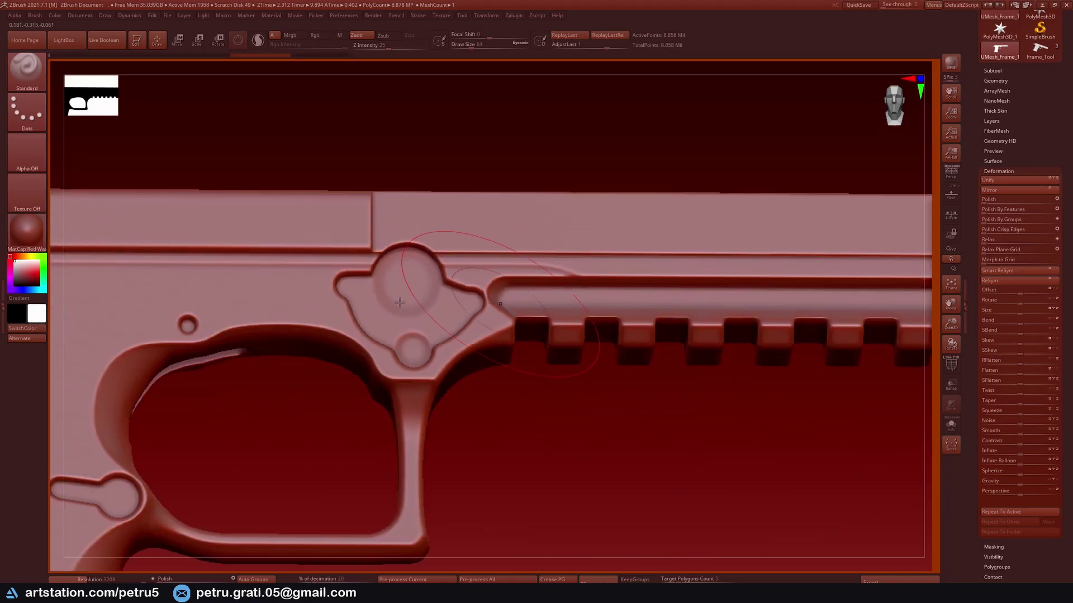
pyautogui.keyDown('ctrl'); pyautogui.moveTo(353, 303); pyautogui.dragTo(349, 311, button='right'); pyautogui.keyUp('ctrl')
pyautogui.moveTo(488, 290); pyautogui.dragTo(519, 312, button='right')
pyautogui.keyDown('ctrl'); pyautogui.moveTo(622, 329); pyautogui.dragTo(621, 283, button='right'); pyautogui.keyUp('ctrl')
pyautogui.keyDown('ctrl'); pyautogui.moveTo(419, 390); pyautogui.dragTo(424, 418, button='right'); pyautogui.keyUp('ctrl')
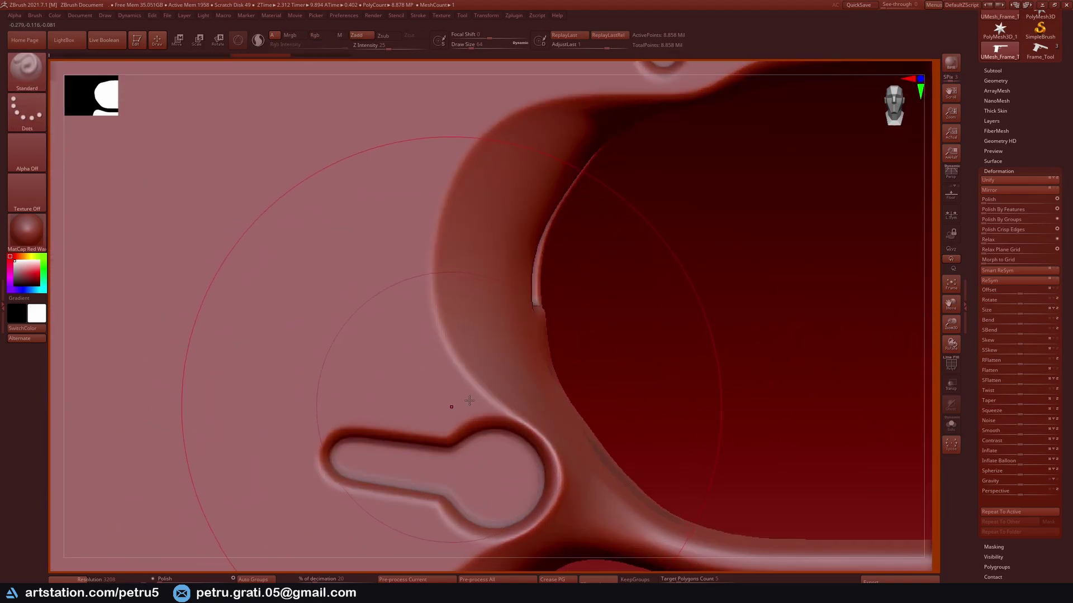
# Step: Examine the polished frame near the recess up close, comparing its dense wireframe with the shaded surface
pyautogui.keyDown('ctrl'); pyautogui.moveTo(511, 391); pyautogui.dragTo(512, 346, button='right'); pyautogui.keyUp('ctrl')
pyautogui.moveTo(402, 379)
pyautogui.keyDown('ctrl'); pyautogui.mouseDown(button='right')
pyautogui.moveTo(389, 378)
pyautogui.moveTo(400, 363)
pyautogui.moveTo(575, 287)
pyautogui.moveTo(564, 364)
pyautogui.moveTo(469, 355)
pyautogui.moveTo(599, 330)
pyautogui.moveTo(600, 304)
pyautogui.mouseUp(button='right'); pyautogui.keyUp('ctrl')
pyautogui.keyDown('ctrl'); pyautogui.moveTo(208, 309); pyautogui.dragTo(457, 338, button='right'); pyautogui.keyUp('ctrl')
pyautogui.hotkey('shift', 'f')
pyautogui.moveTo(514, 369)
pyautogui.keyDown('ctrl'); pyautogui.mouseDown(button='right')
pyautogui.moveTo(247, 366)
pyautogui.moveTo(373, 346)
pyautogui.moveTo(352, 343)
pyautogui.moveTo(414, 365)
pyautogui.moveTo(416, 340)
pyautogui.mouseUp(button='right'); pyautogui.keyUp('ctrl')
pyautogui.hotkey('shift', 'f')
pyautogui.hotkey('shift', 'f')
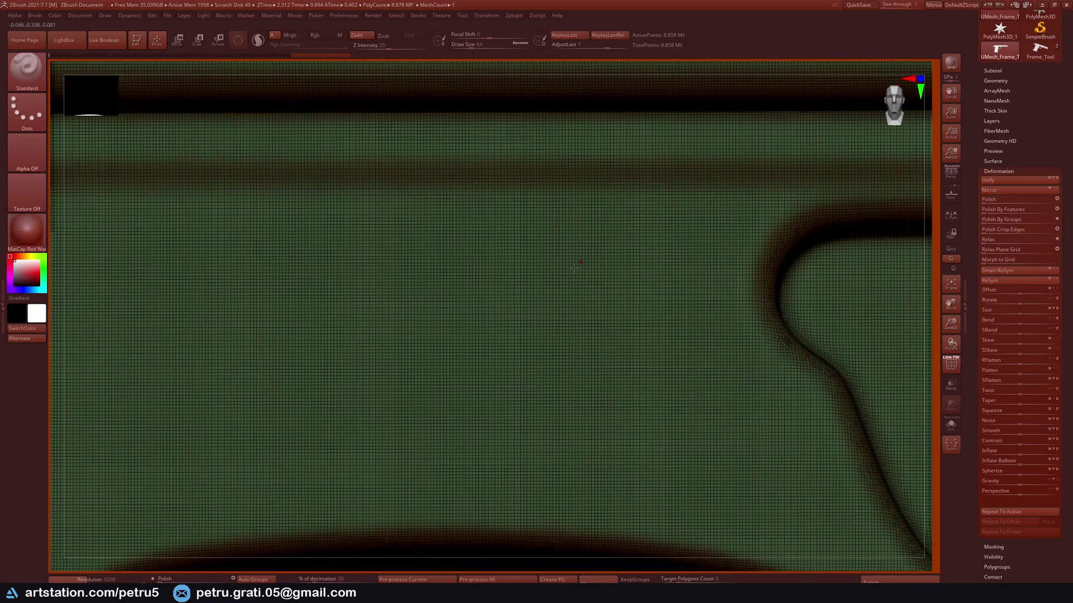
pyautogui.hotkey('shift', 'f')
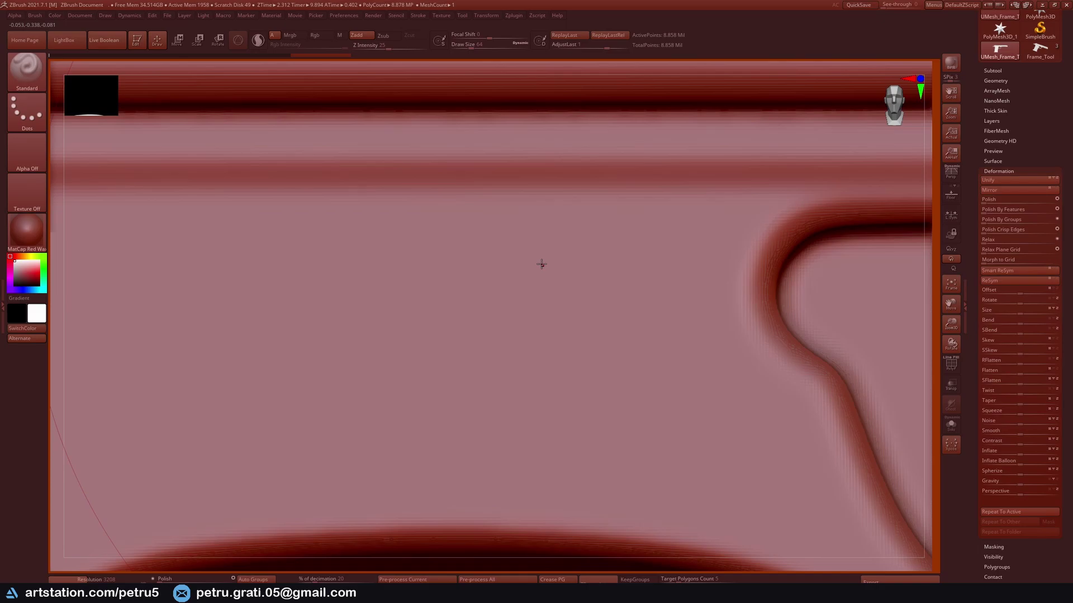
# Step: Pre-process the current frame mesh with Decimation Master
pyautogui.click(517, 20)
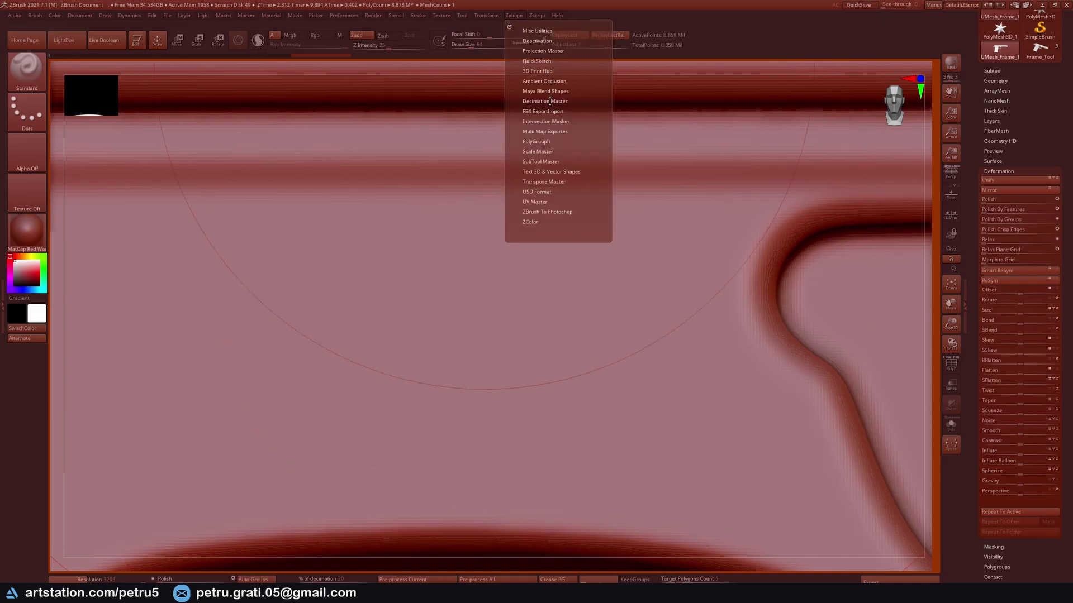
pyautogui.click(545, 101)
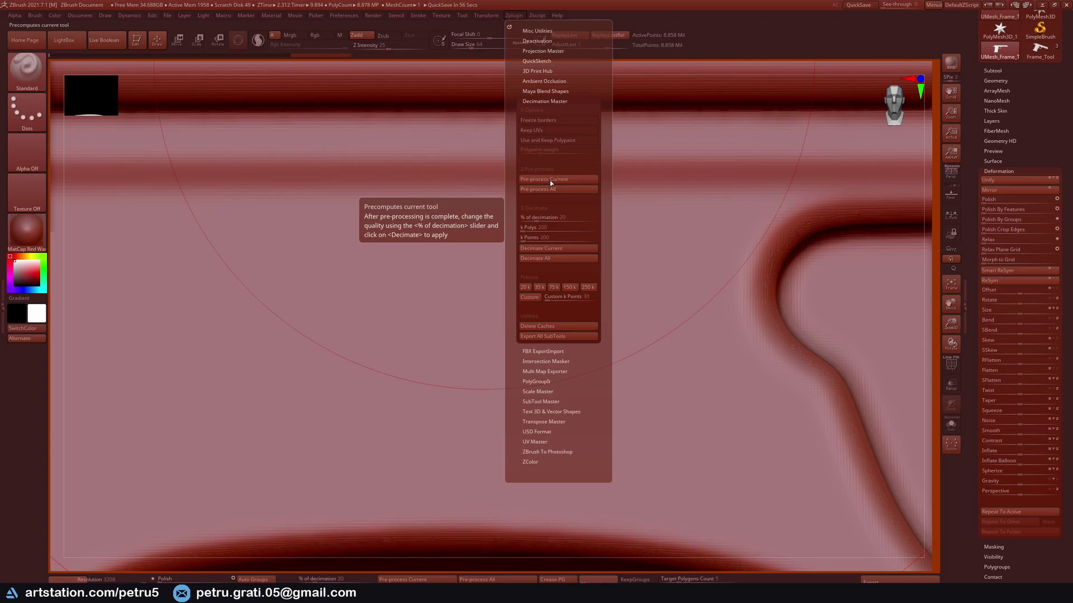
pyautogui.click(551, 184)
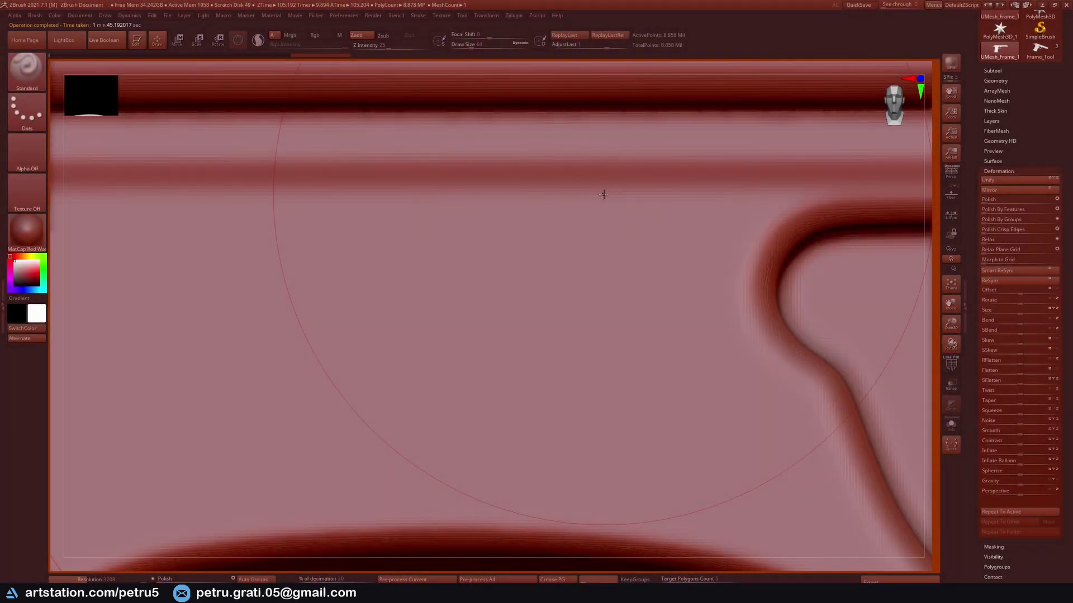
# Step: Set the decimation percentage to 6.89655 and decimate the frame
pyautogui.click(514, 15)
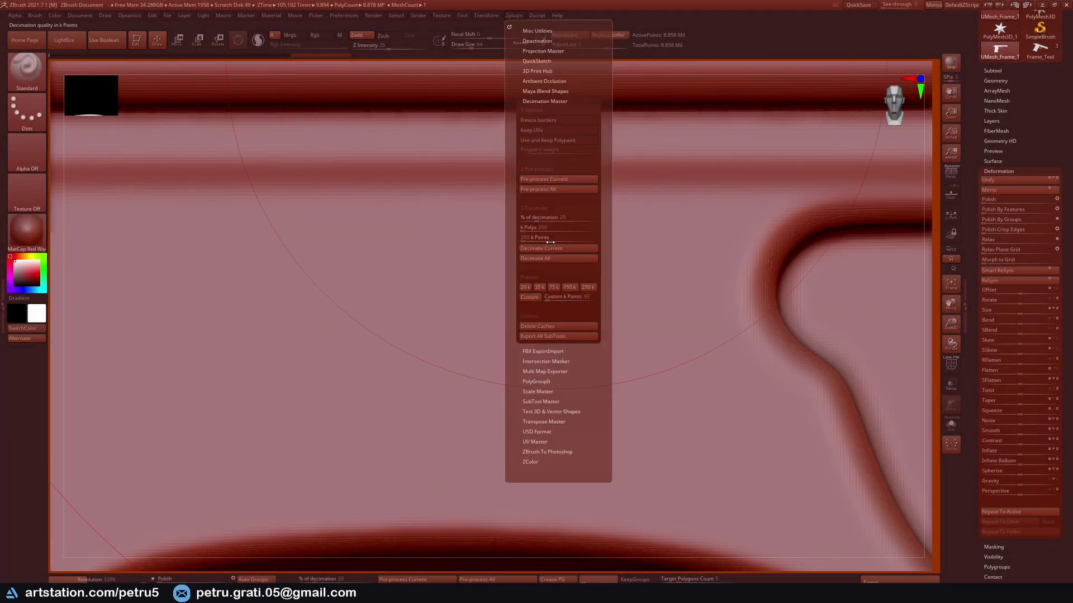
pyautogui.click(533, 228)
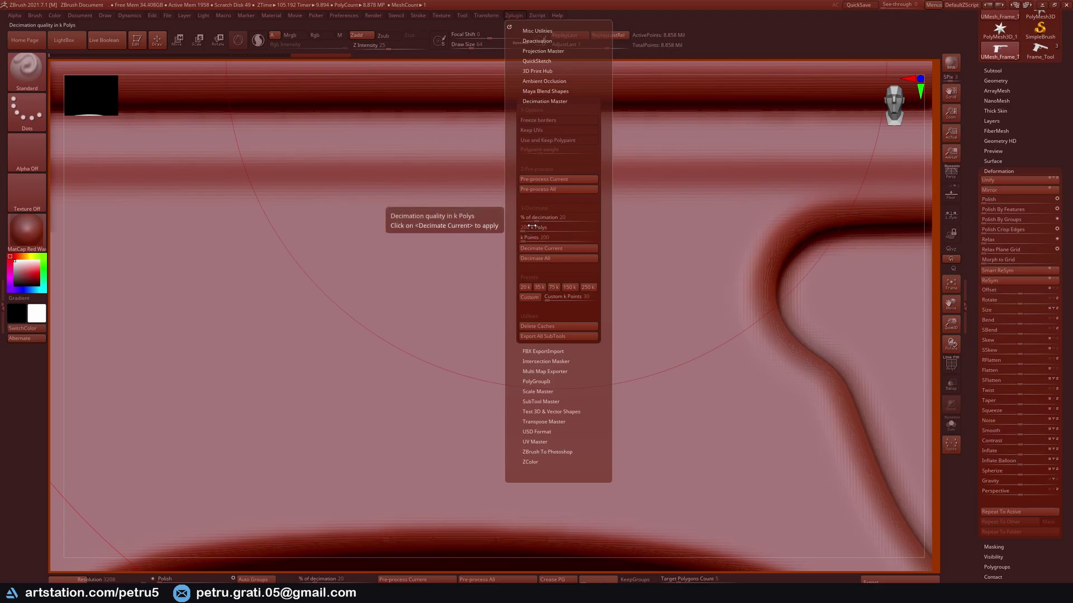
pyautogui.click(532, 220)
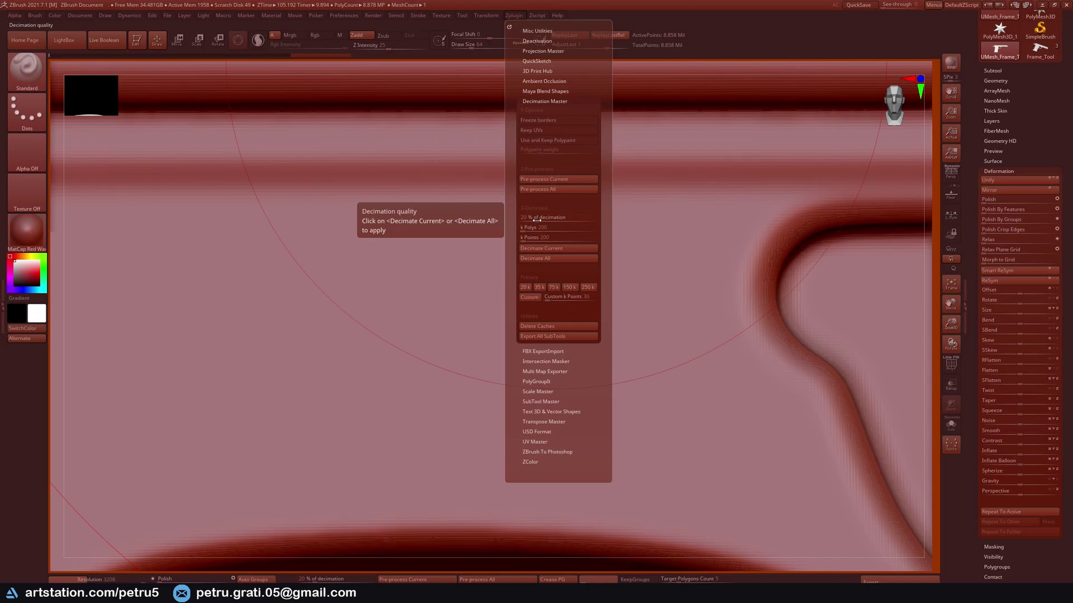
pyautogui.moveTo(536, 221); pyautogui.dragTo(530, 223)
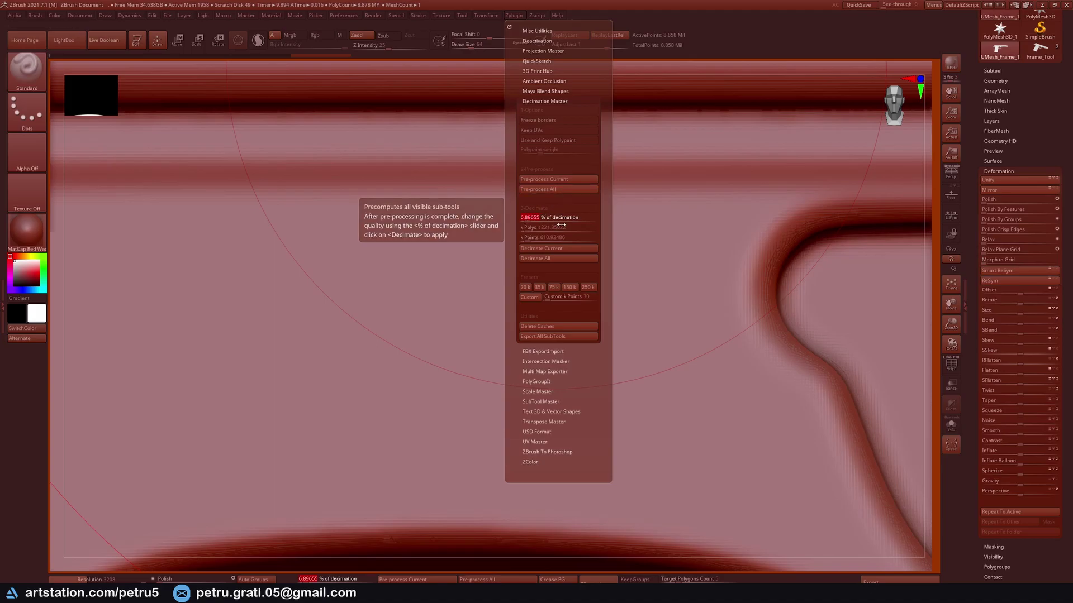
pyautogui.click(566, 260)
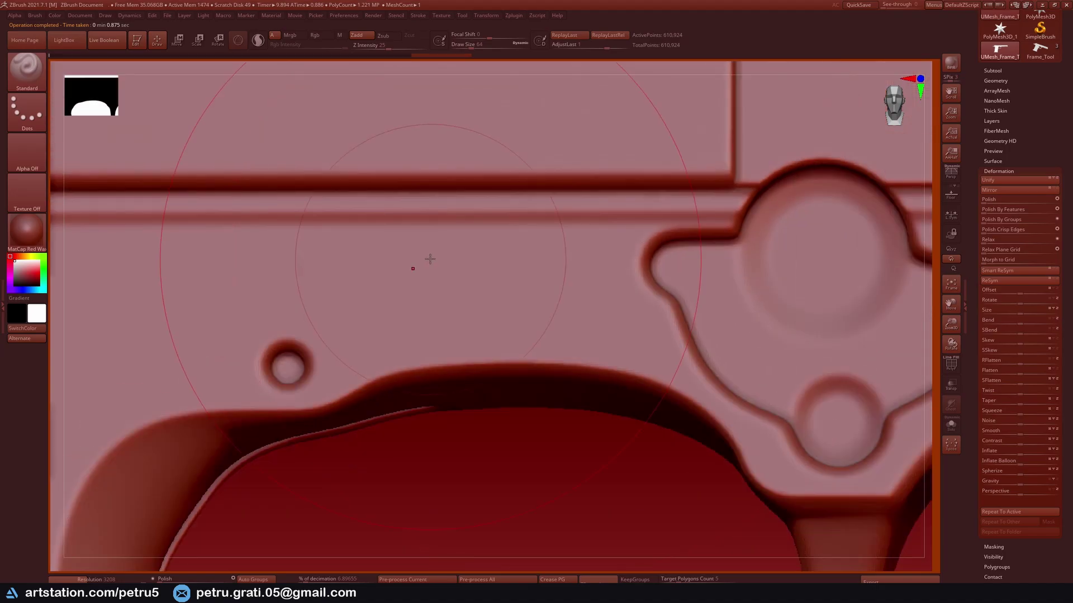
# Step: Inspect the decimated frame's triangle density over the grip and button recess, in wireframe and shaded view
pyautogui.hotkey('shift', 'f')
pyautogui.keyDown('ctrl'); pyautogui.moveTo(458, 263); pyautogui.dragTo(402, 342, button='right'); pyautogui.keyUp('ctrl')
pyautogui.scroll(8, 403, 341)
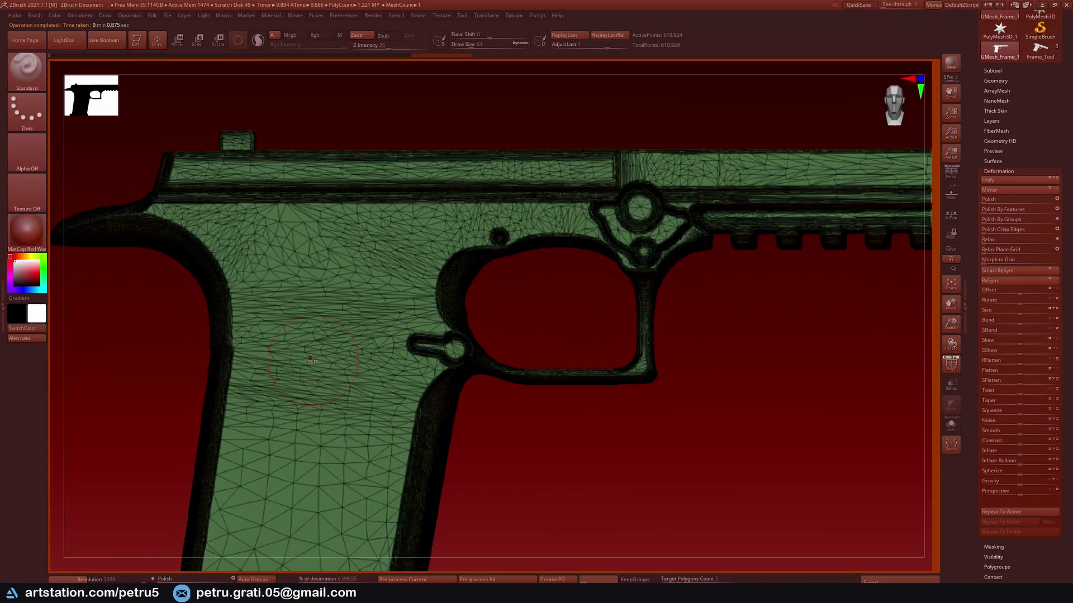
pyautogui.scroll(5, 628, 391)
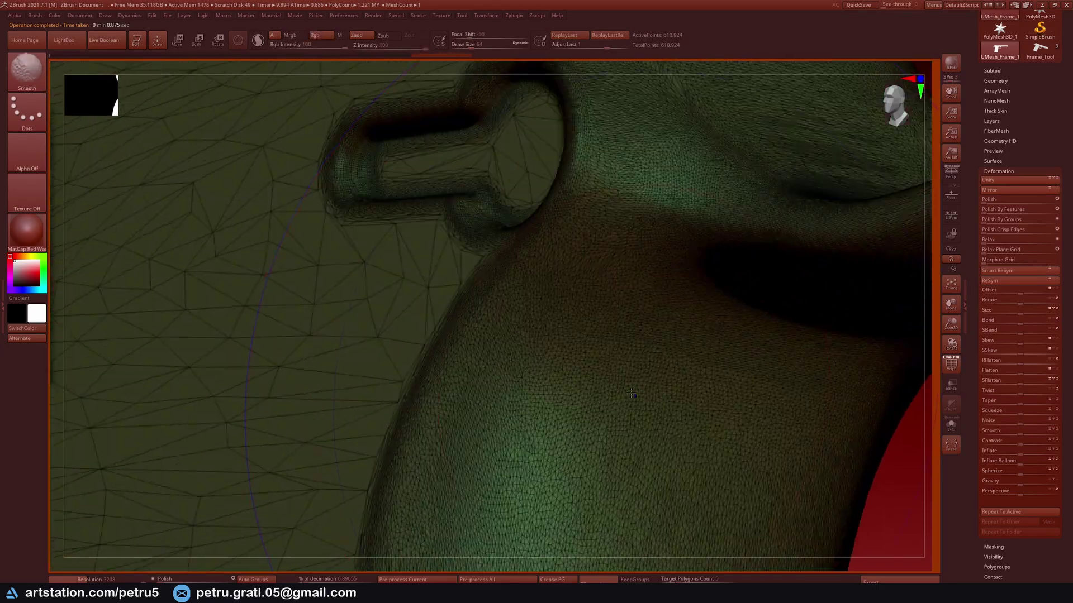
pyautogui.hotkey('shift', 'f')
pyautogui.scroll(-5, 492, 288)
pyautogui.moveTo(491, 285); pyautogui.dragTo(539, 235, button='right')
pyautogui.scroll(3, 540, 221)
pyautogui.scroll(-6, 542, 220)
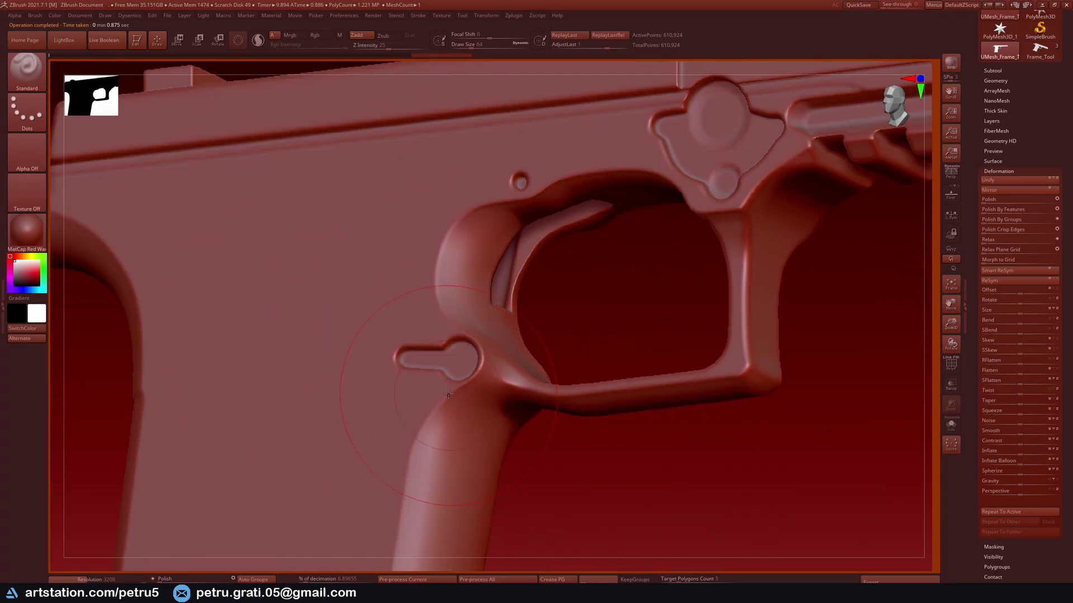
# Step: Check the decimated mesh for lost detail around the trigger guard, the round recess and the start of the rail
pyautogui.scroll(6, 386, 233)
pyautogui.hotkey('shift', 'f')
pyautogui.scroll(-3, 387, 234)
pyautogui.scroll(4, 411, 263)
pyautogui.hotkey('shift', 'f')
pyautogui.scroll(2, 410, 270)
pyautogui.scroll(-4, 410, 270)
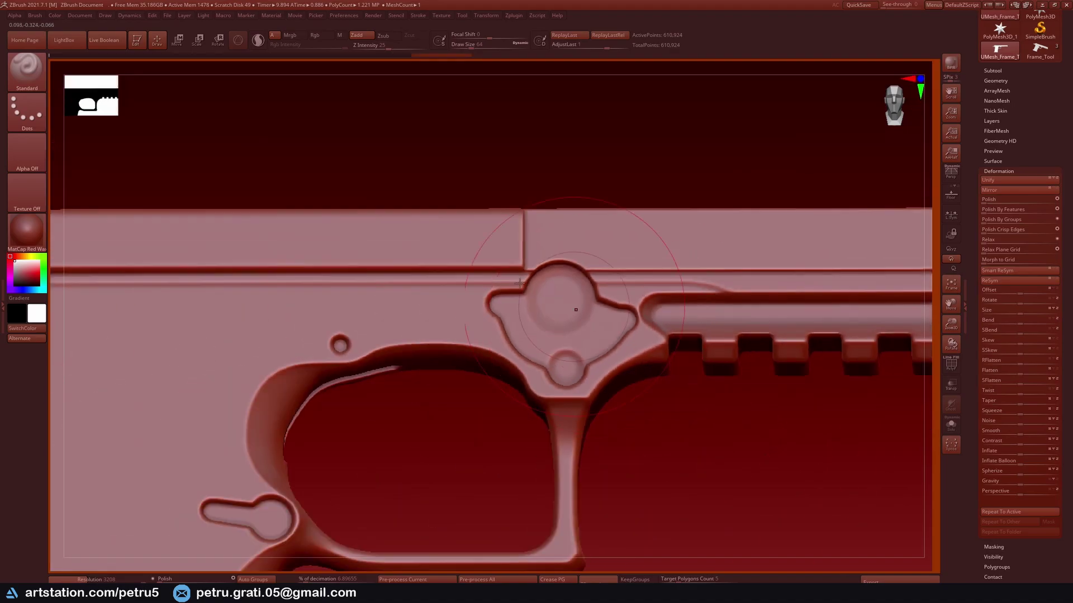
pyautogui.scroll(2, 433, 277)
pyautogui.moveTo(1044, 141); pyautogui.dragTo(1046, 342)
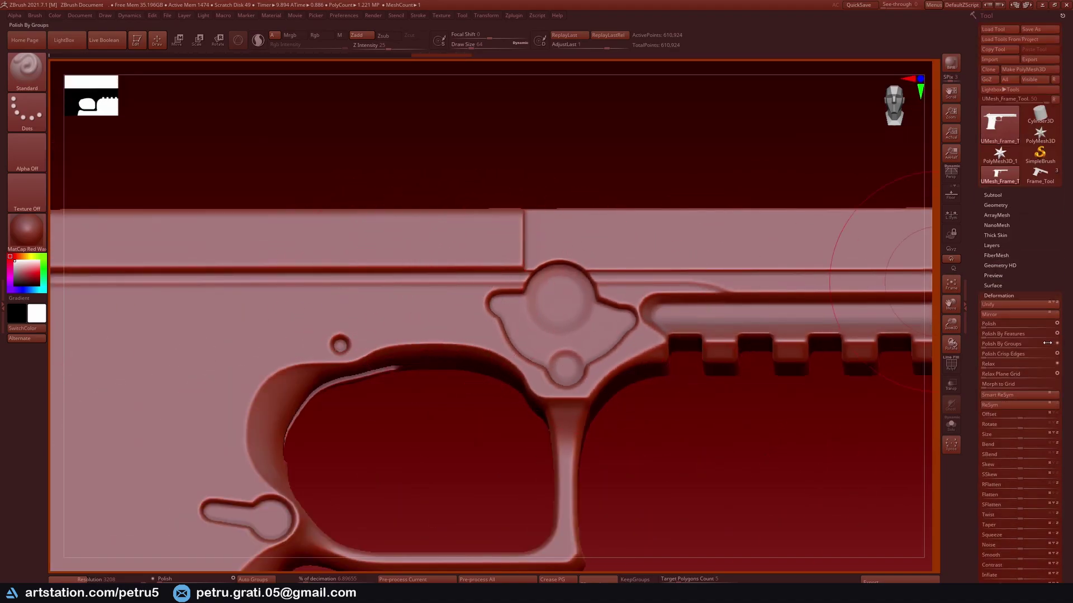
pyautogui.scroll(3, 696, 307)
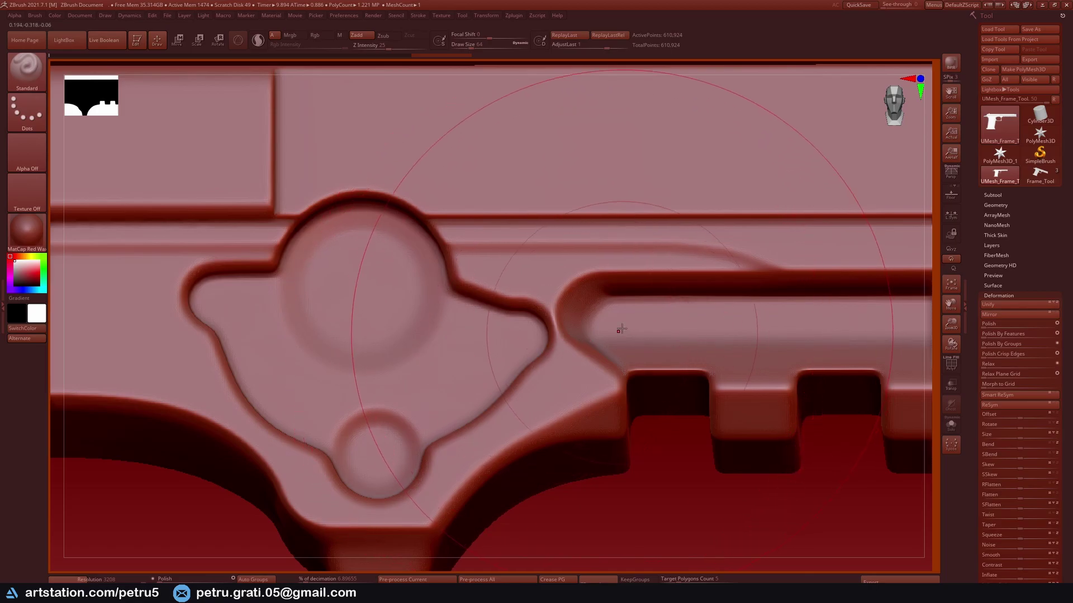
# Step: Export the selected decimated frame as FBX to the zbrush pres folder, using the existing Deagle.fbx file name
pyautogui.click(519, 16)
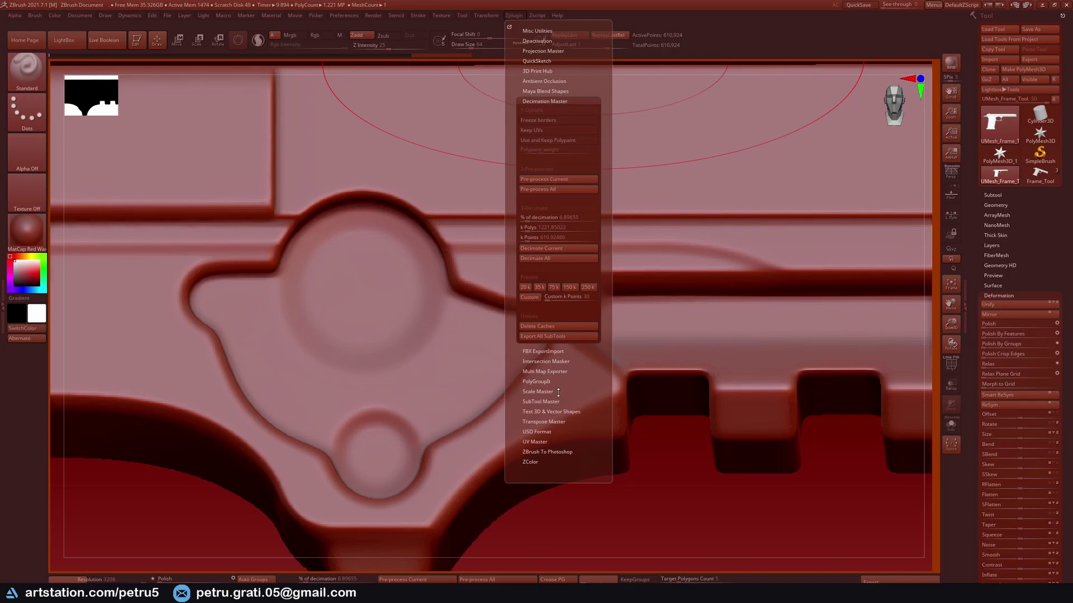
pyautogui.click(543, 351)
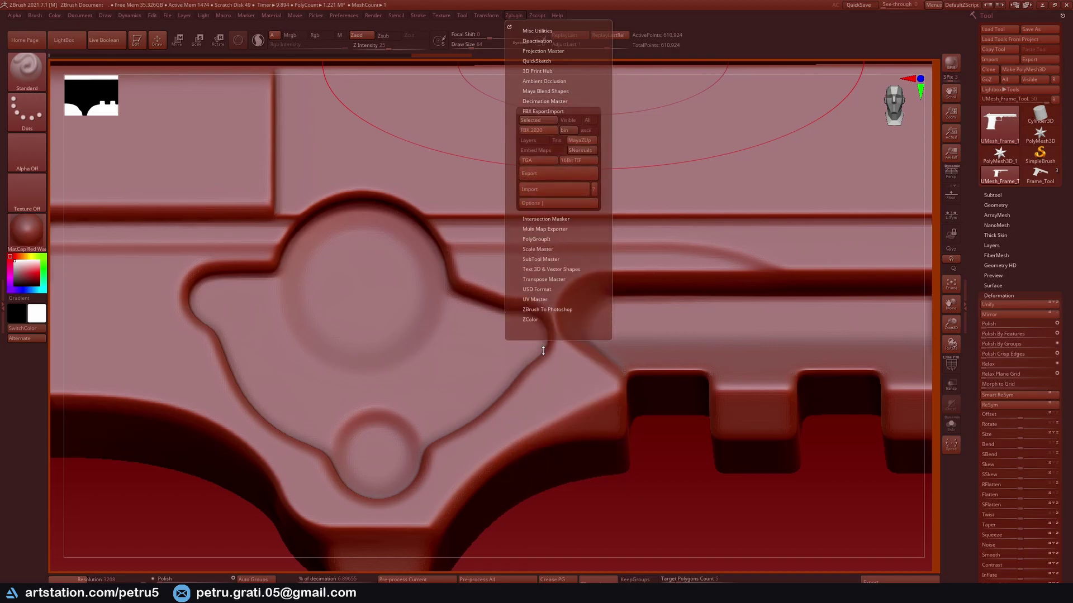
pyautogui.click(517, 17)
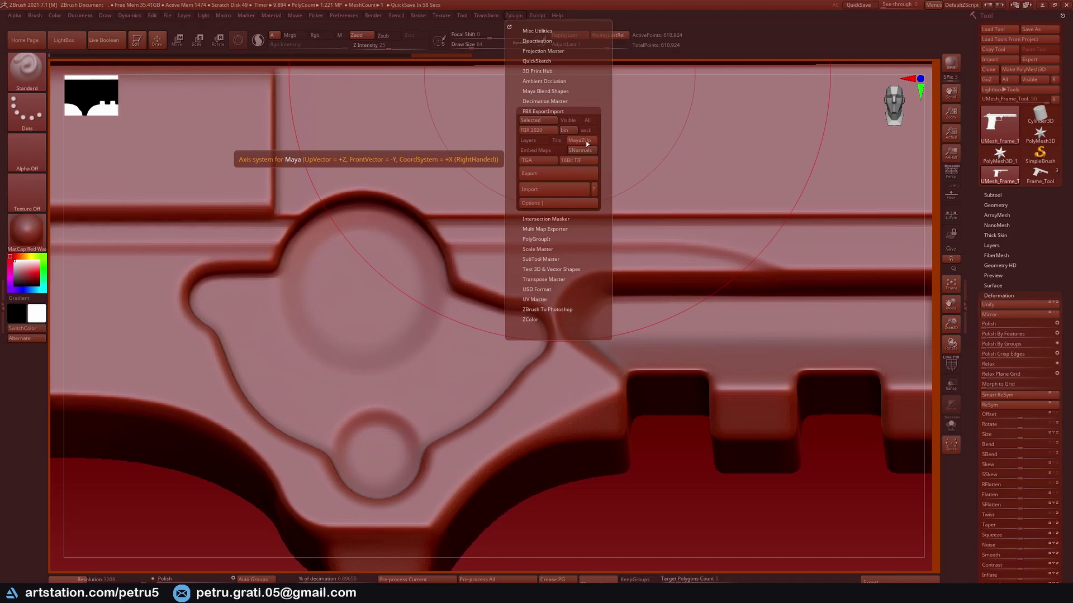
pyautogui.click(564, 175)
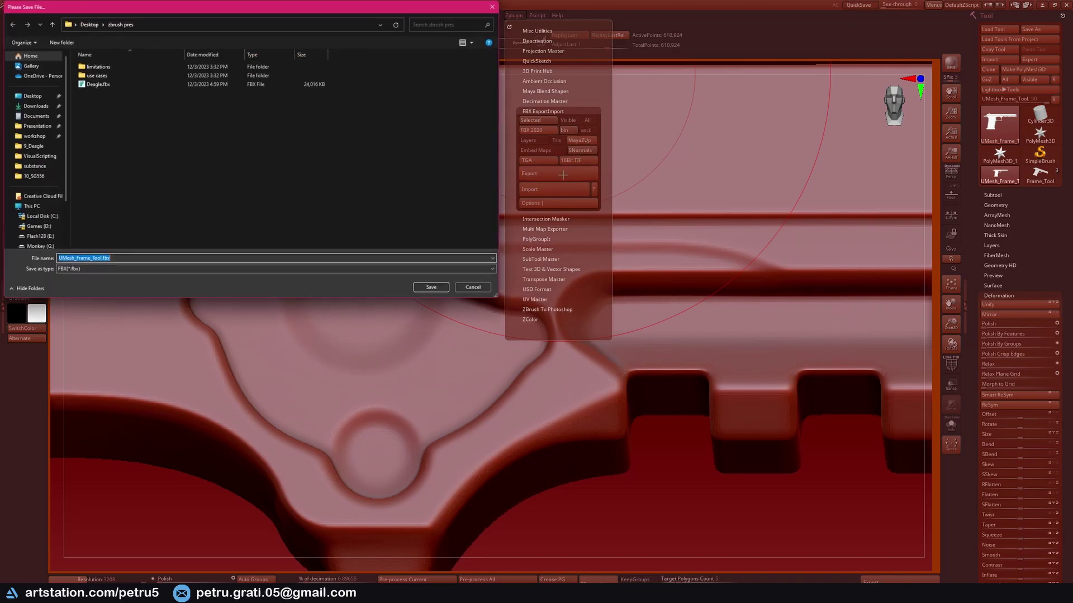
pyautogui.click(117, 85)
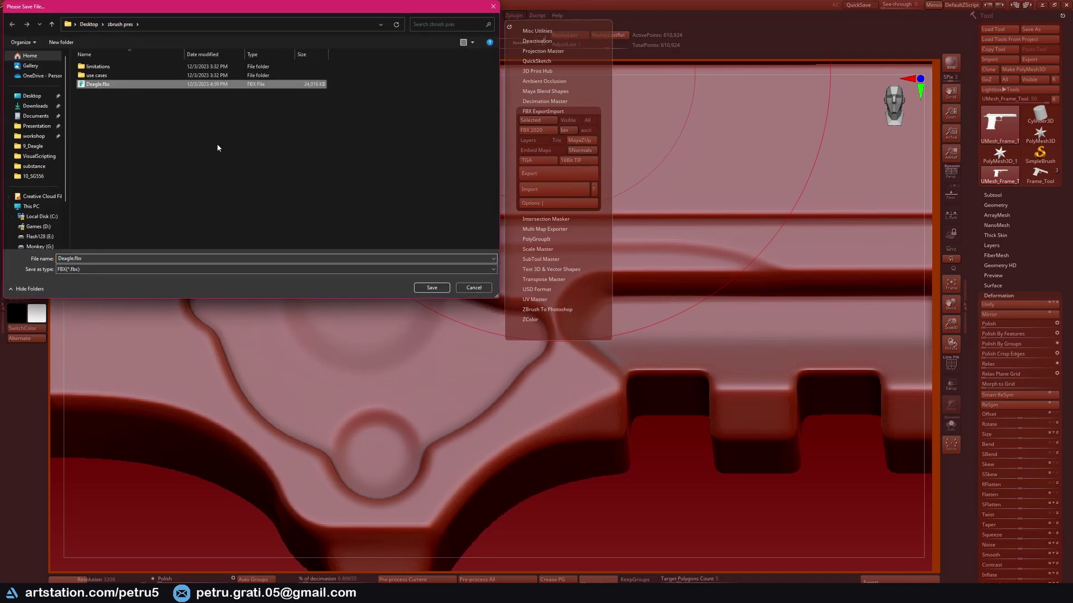
pyautogui.click(418, 292)
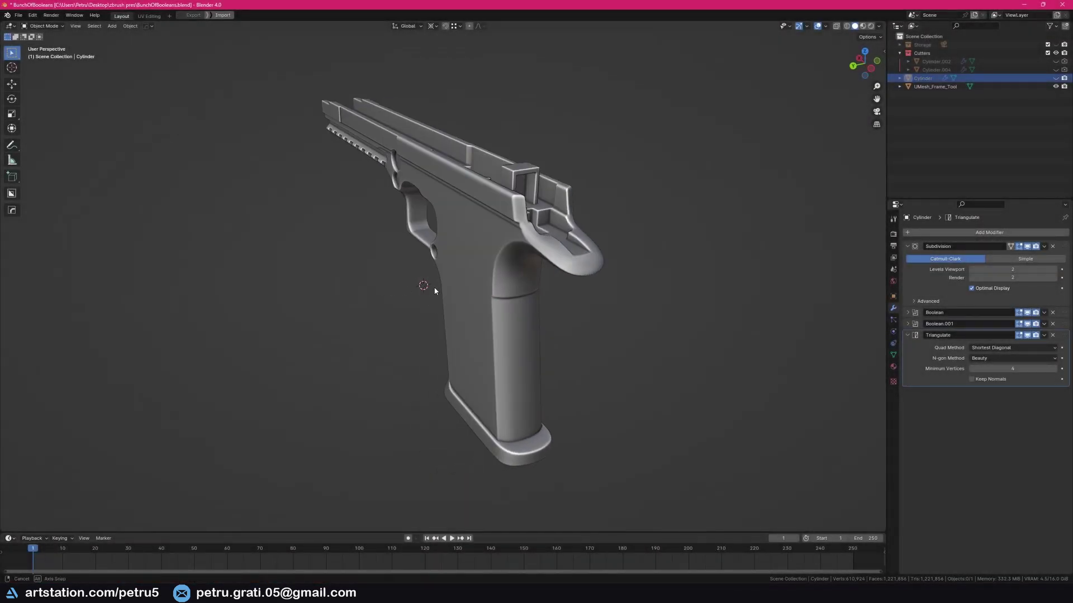
# Step: Examine the imported UMesh_Frame_Tool in Blender, orbiting around the frame and viewing the recess details up close
pyautogui.moveTo(435, 291); pyautogui.dragTo(459, 255, button='middle')
pyautogui.click(535, 235)
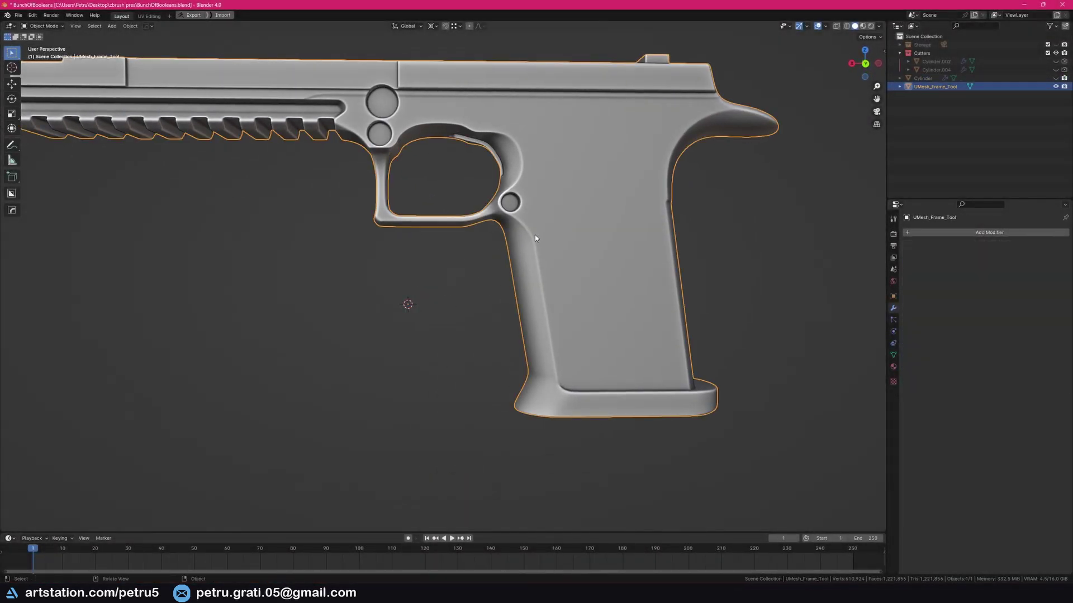
pyautogui.scroll(6, 499, 347)
pyautogui.keyDown('shift'); pyautogui.moveTo(534, 236); pyautogui.dragTo(677, 315, button='middle'); pyautogui.keyUp('shift')
pyautogui.scroll(-3, 510, 364)
pyautogui.scroll(5, 441, 391)
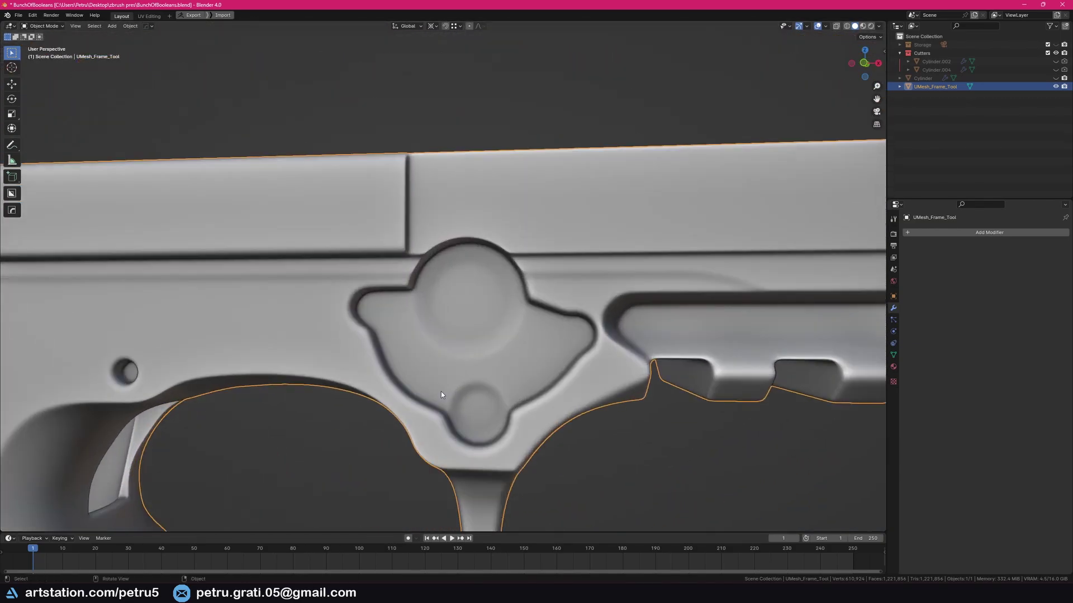
# Step: Rename the imported frame object as object_high and bring the whole pistol frame into view
pyautogui.press('F2')
pyautogui.write('object_high')
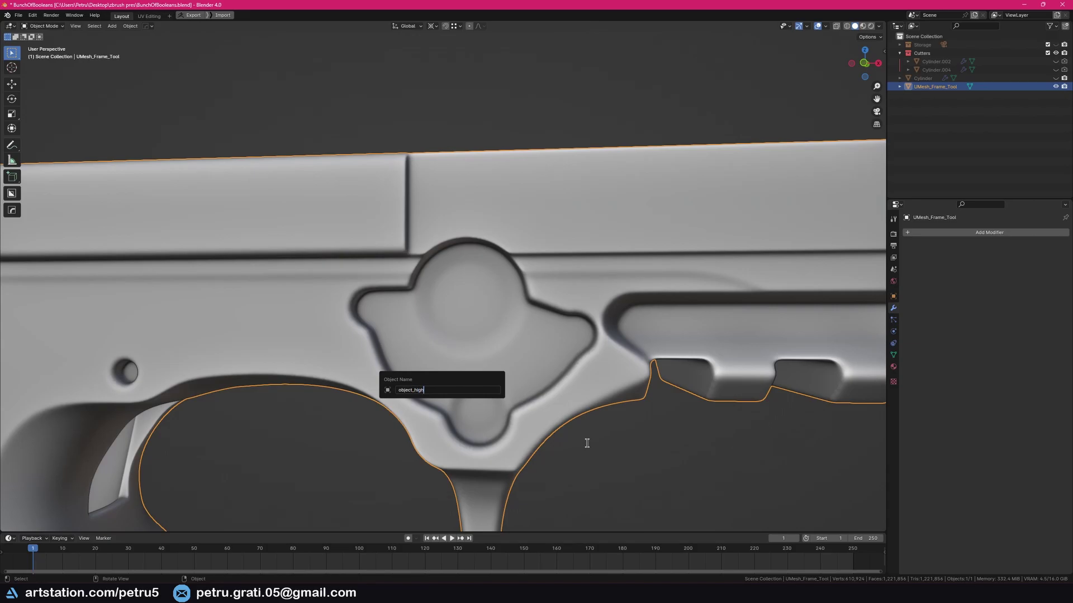
pyautogui.press('Return')
pyautogui.scroll(-3, 588, 442)
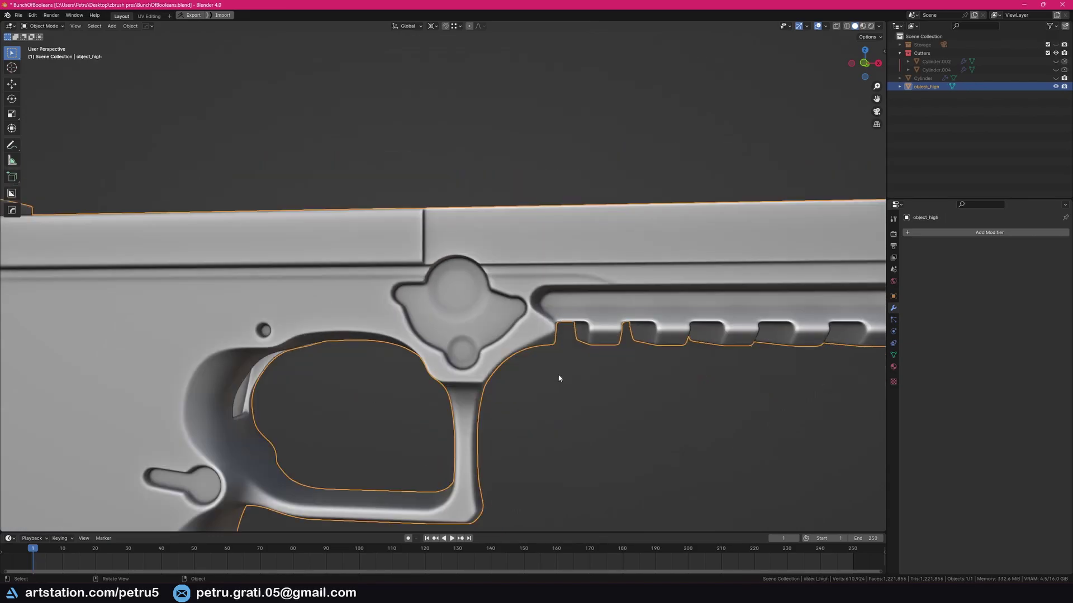
pyautogui.keyDown('shift'); pyautogui.moveTo(557, 372); pyautogui.dragTo(406, 346, button='middle'); pyautogui.keyUp('shift')
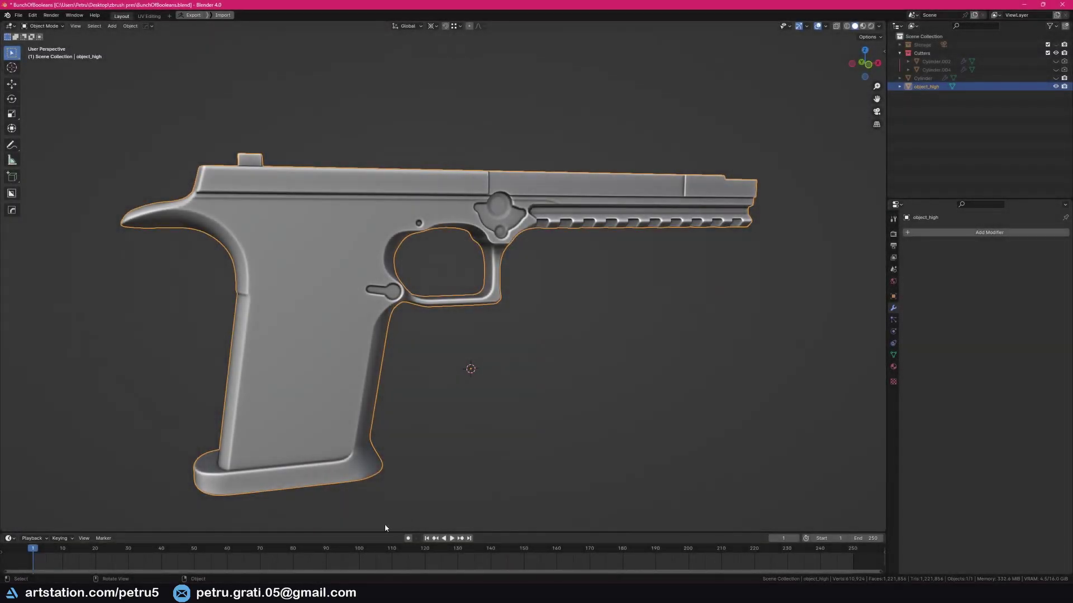
# Step: Switch to ZBrush and enable customization of the interface
pyautogui.click(160, 592)
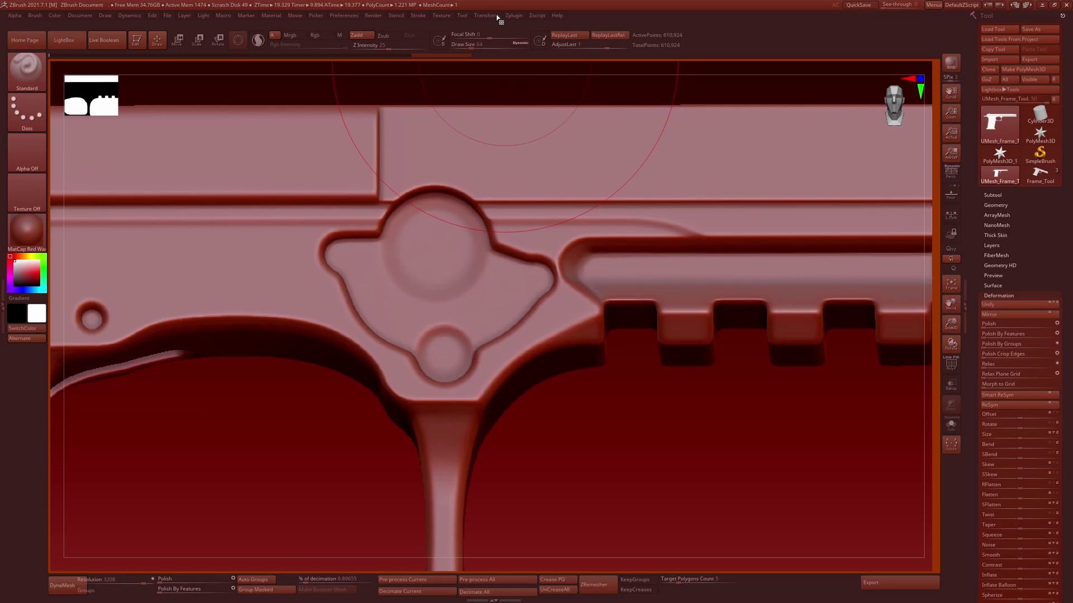
pyautogui.click(344, 15)
pyautogui.click(354, 46)
pyautogui.click(366, 96)
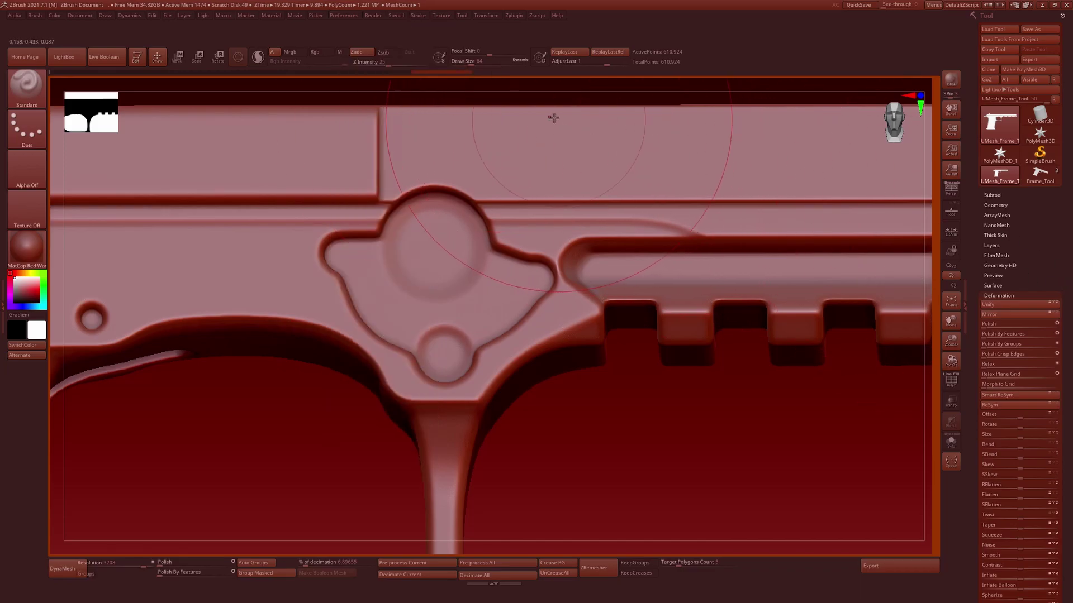
# Step: Add the Subtool New Folder command to the custom shelf between Target Polygons Count and Export, and turn interface customization off
pyautogui.click(1002, 196)
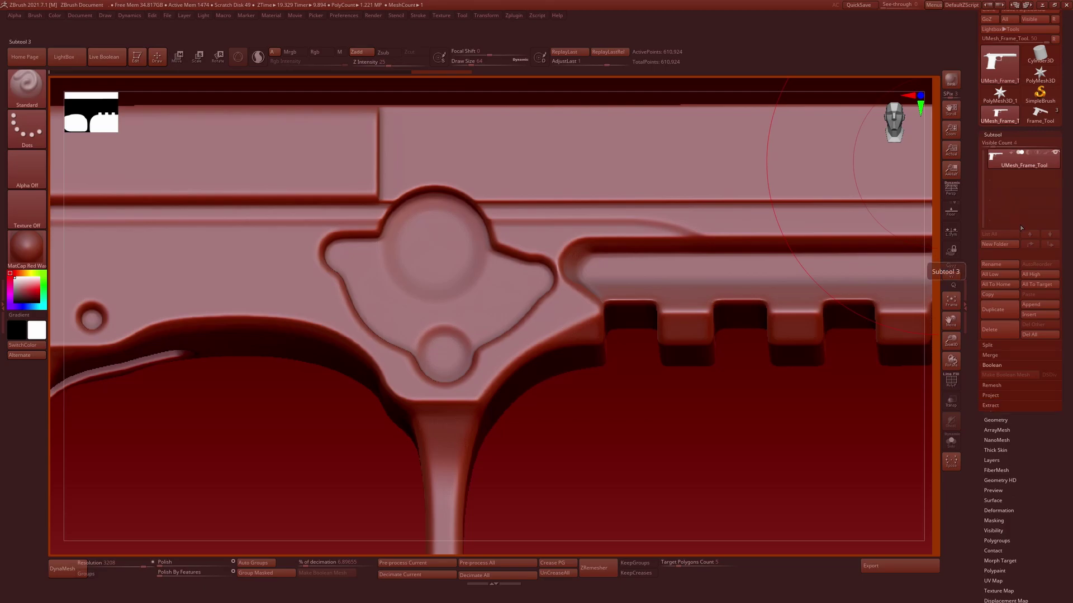
pyautogui.press('ctrl')
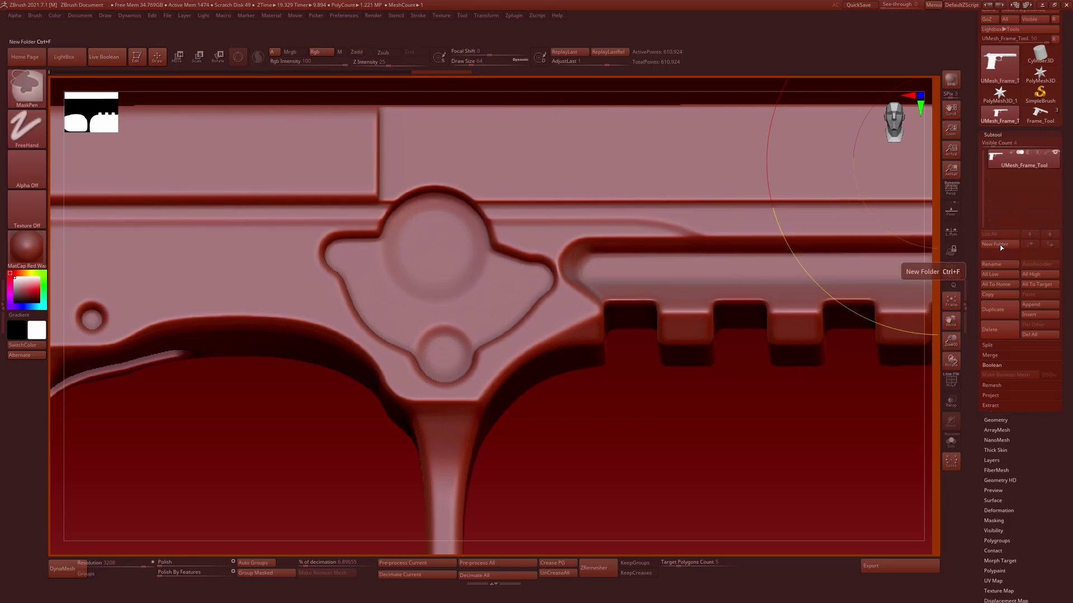
pyautogui.keyDown('ctrl'); pyautogui.keyDown('alt'); pyautogui.moveTo(985, 247); pyautogui.dragTo(800, 566); pyautogui.keyUp('alt'); pyautogui.keyUp('ctrl')
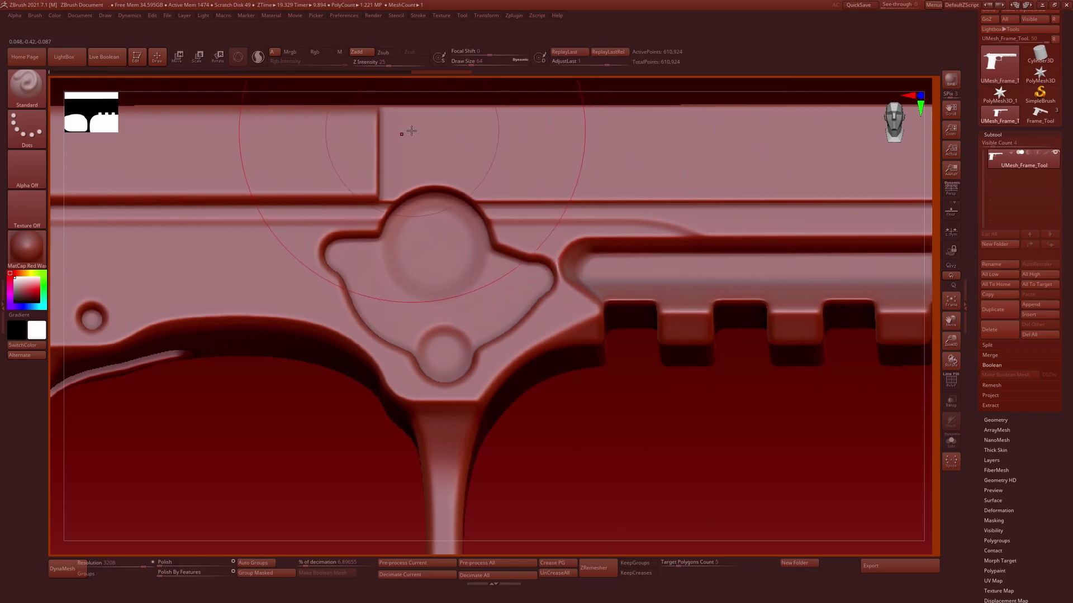
pyautogui.click(338, 16)
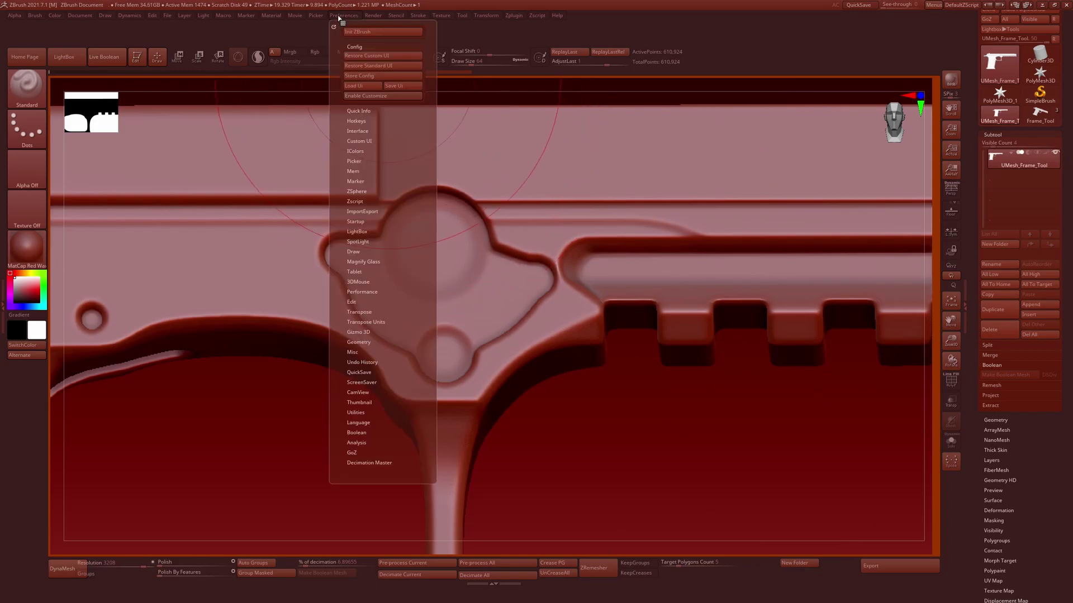
pyautogui.click(382, 96)
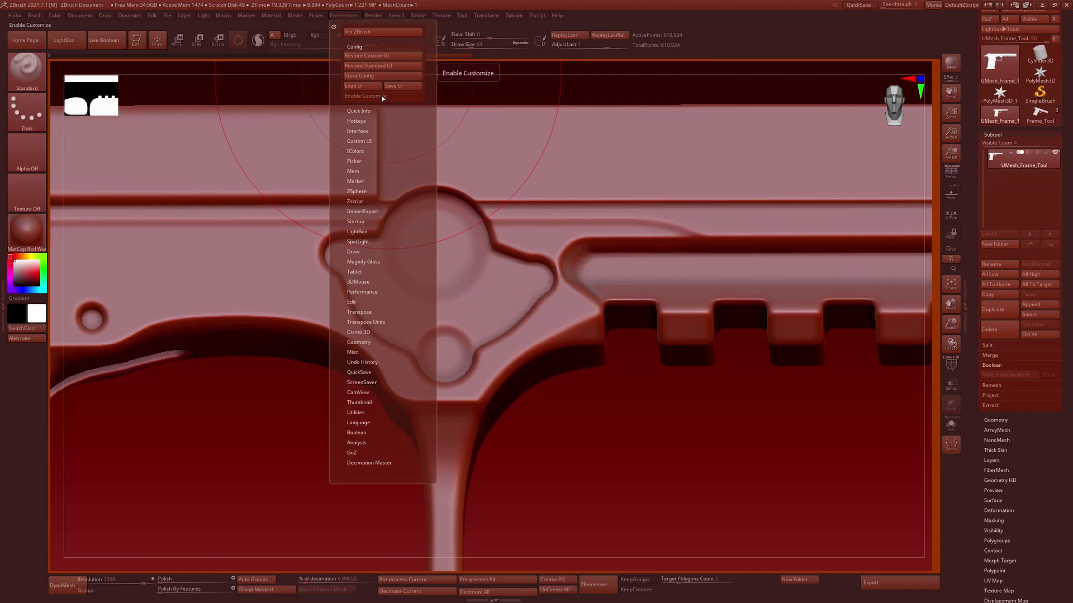